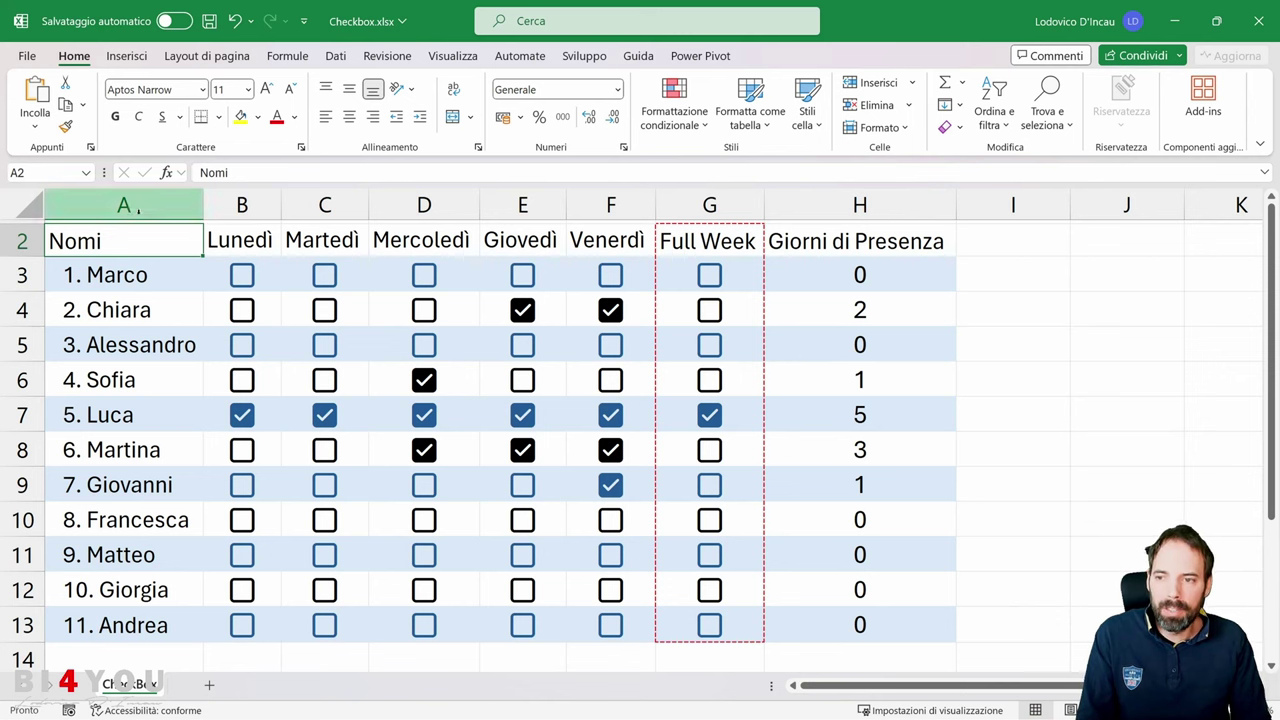
# Step: Select the names column, the Nomi header and the five weekday headers
pyautogui.click(134, 205)
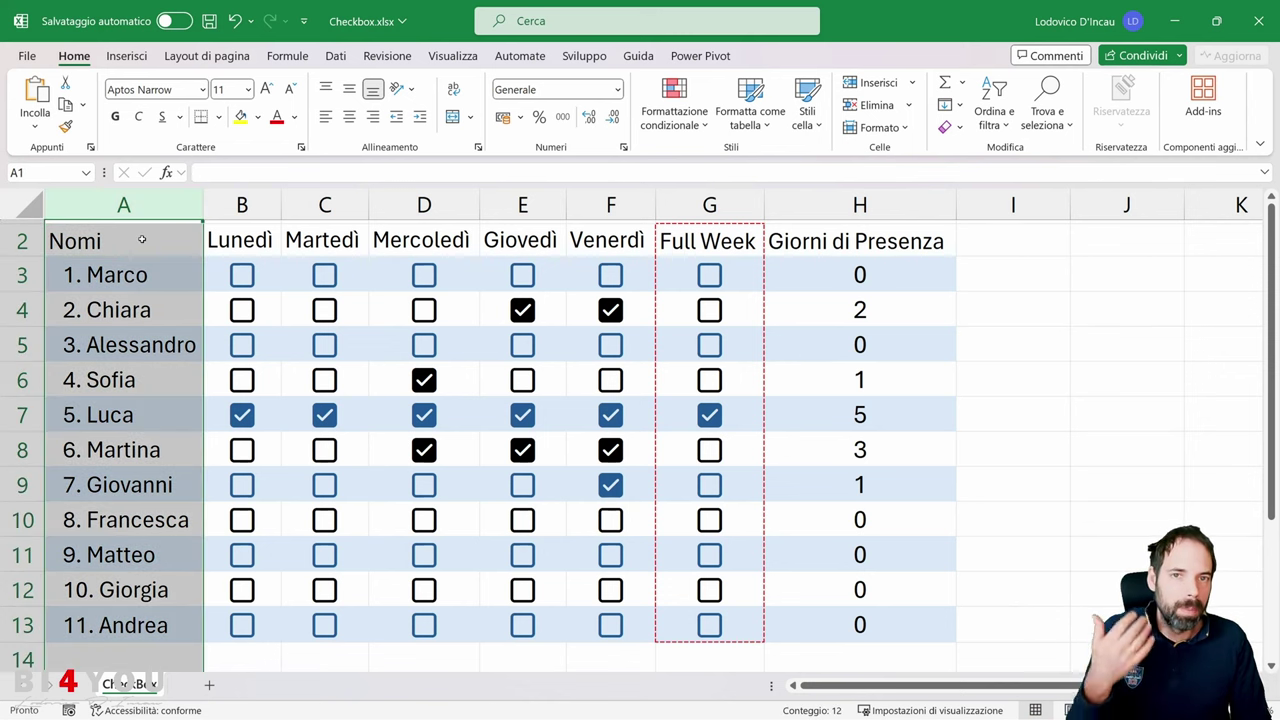
pyautogui.click(131, 251)
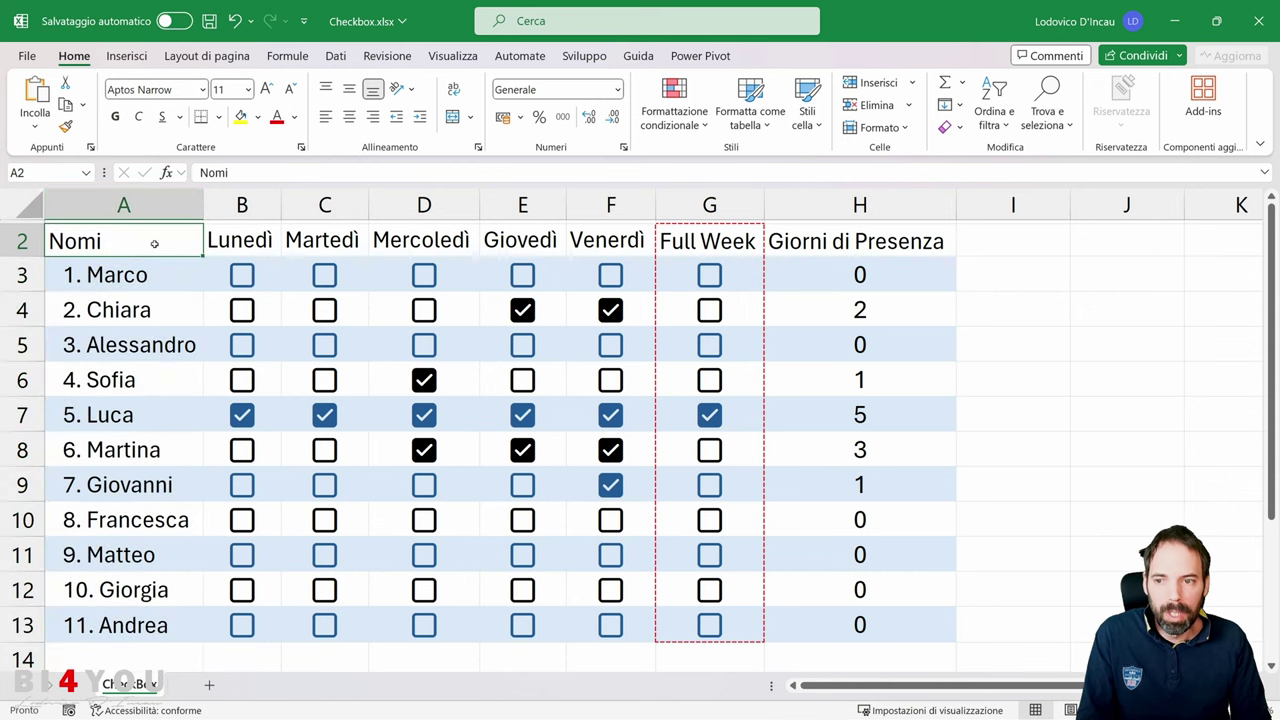
pyautogui.moveTo(225, 240); pyautogui.dragTo(583, 234)
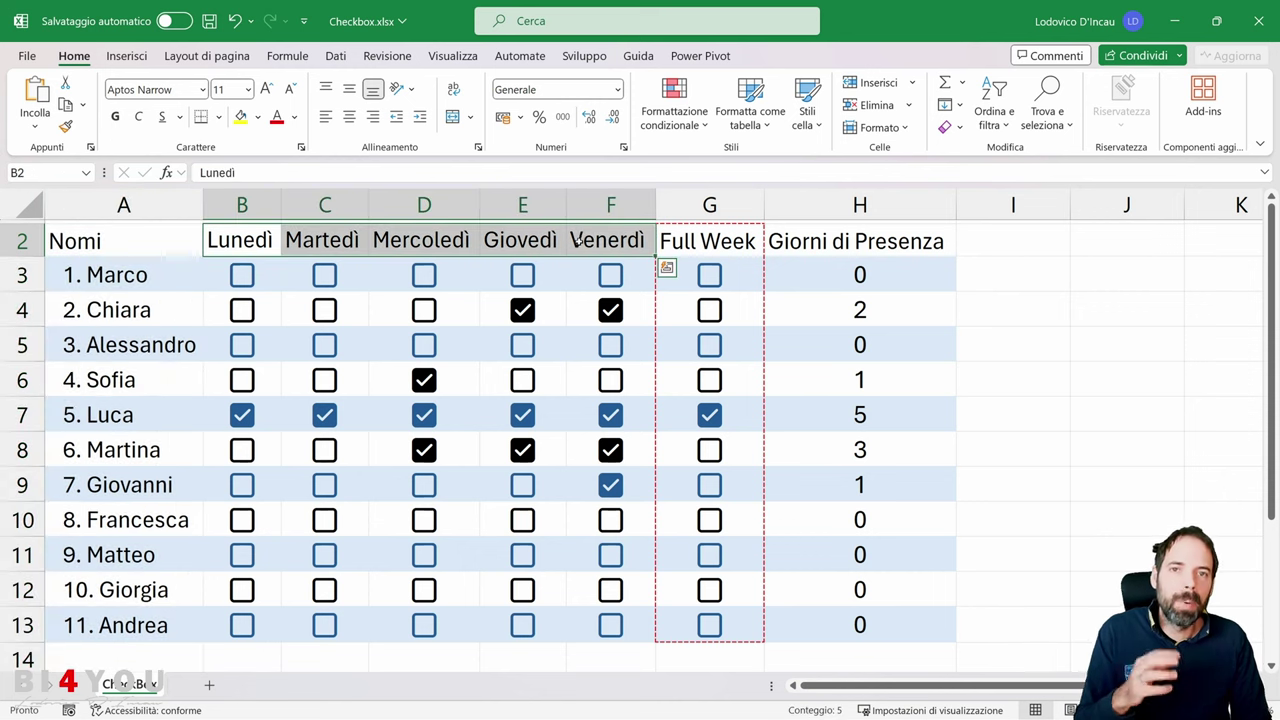
pyautogui.click(147, 240)
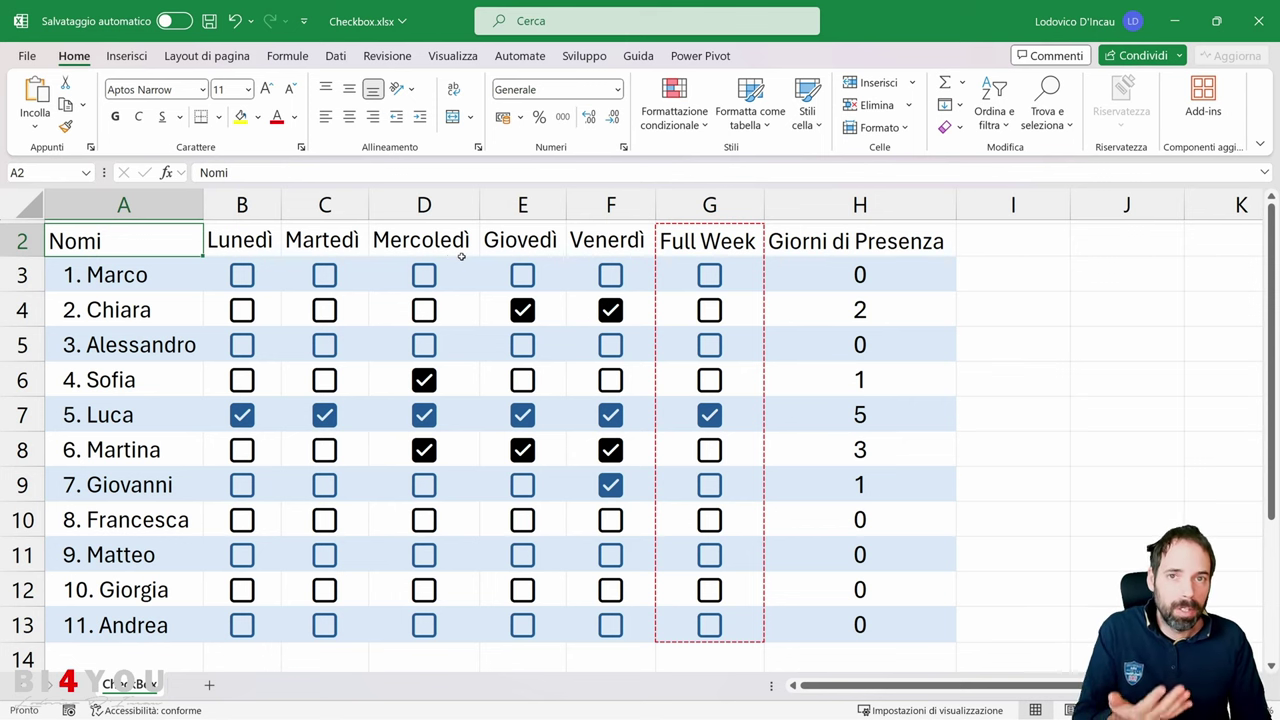
# Step: Tick Monday–Thursday in row 3 and Tuesday in row 4, bringing the H3 COUNTIF total to 4
pyautogui.click(428, 279)
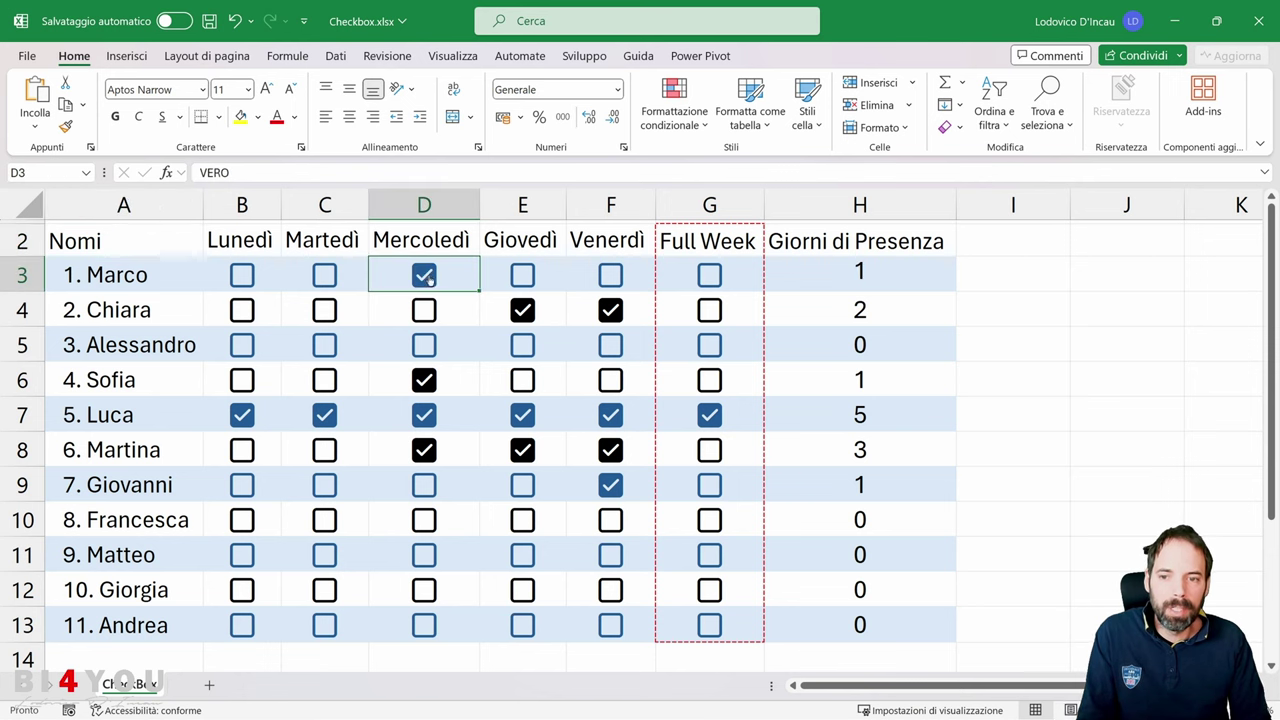
pyautogui.click(319, 284)
pyautogui.click(326, 313)
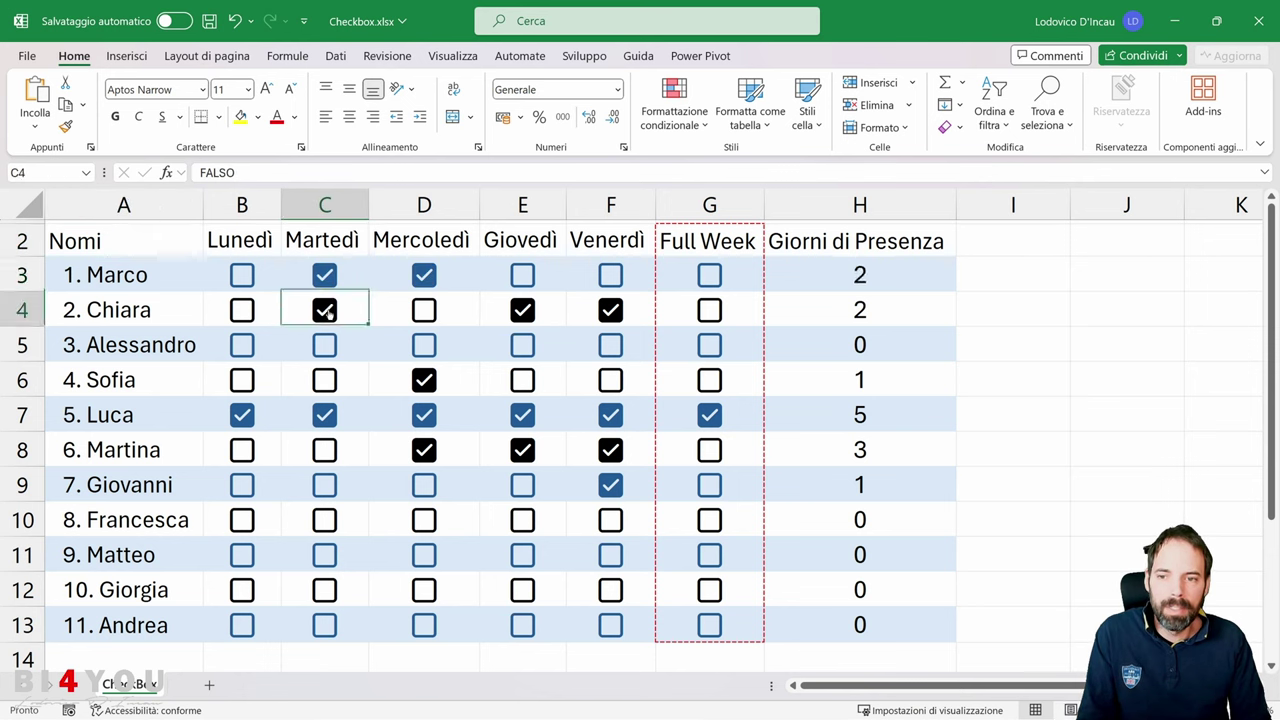
pyautogui.click(235, 280)
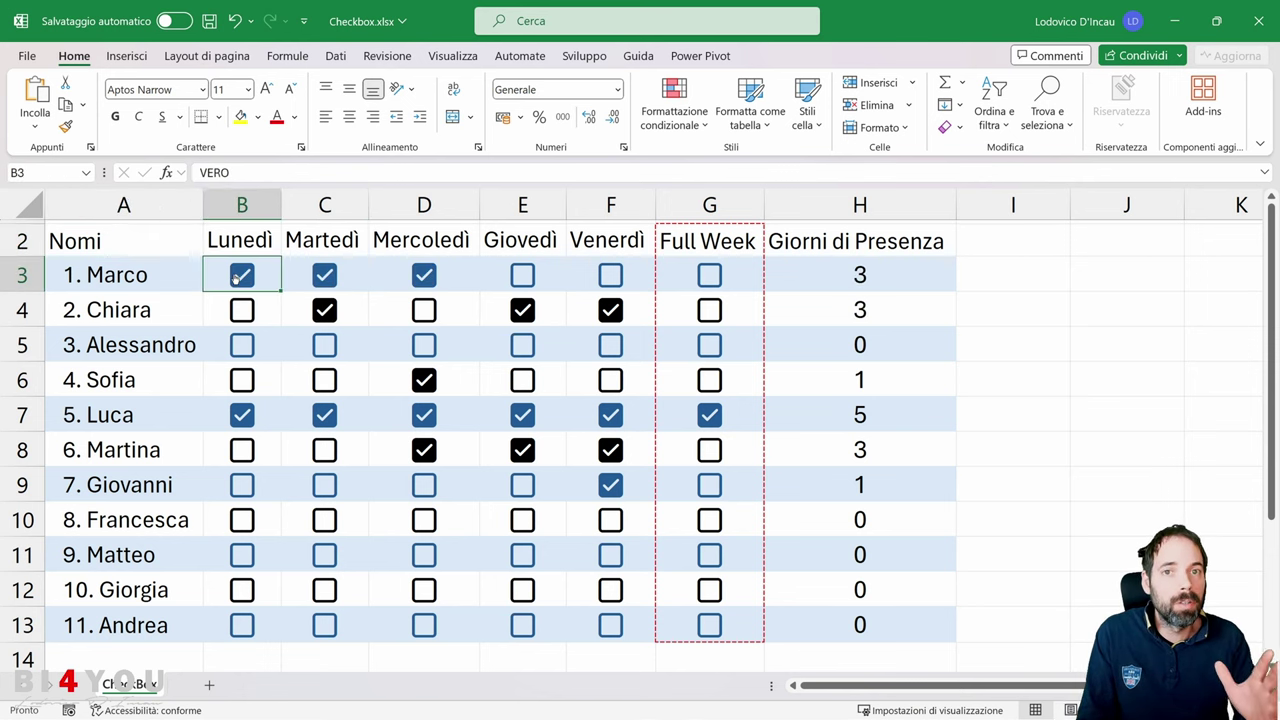
pyautogui.click(839, 262)
pyautogui.click(528, 276)
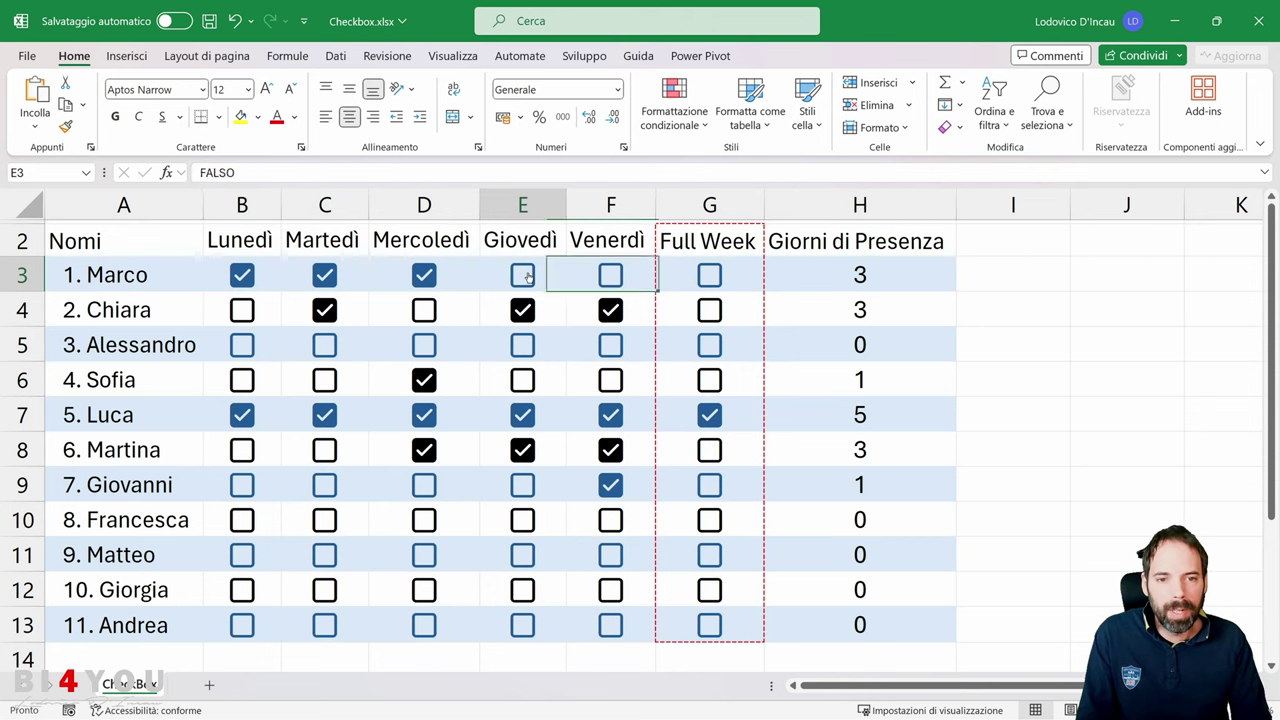
pyautogui.click(866, 276)
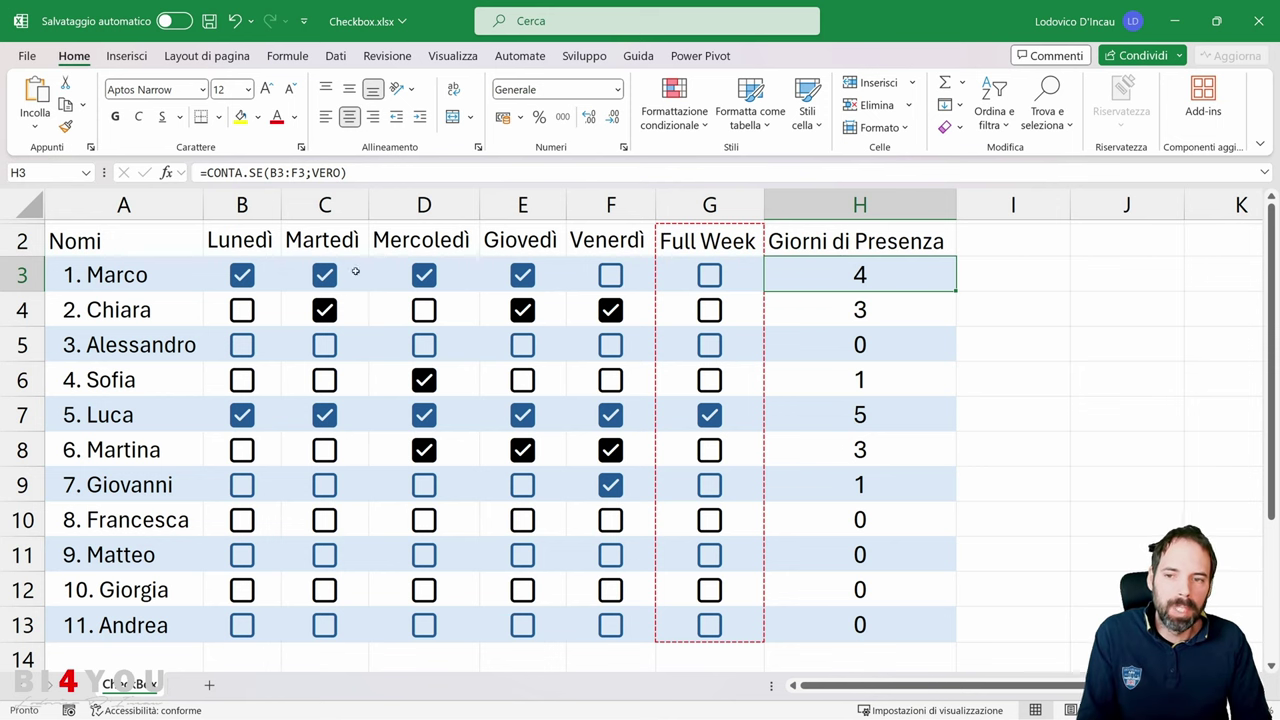
# Step: Review row 3's ticked days, the G3 formula =SE(H3=5;VERO;FALSO), and row 7's ticked days
pyautogui.moveTo(276, 276); pyautogui.dragTo(490, 276)
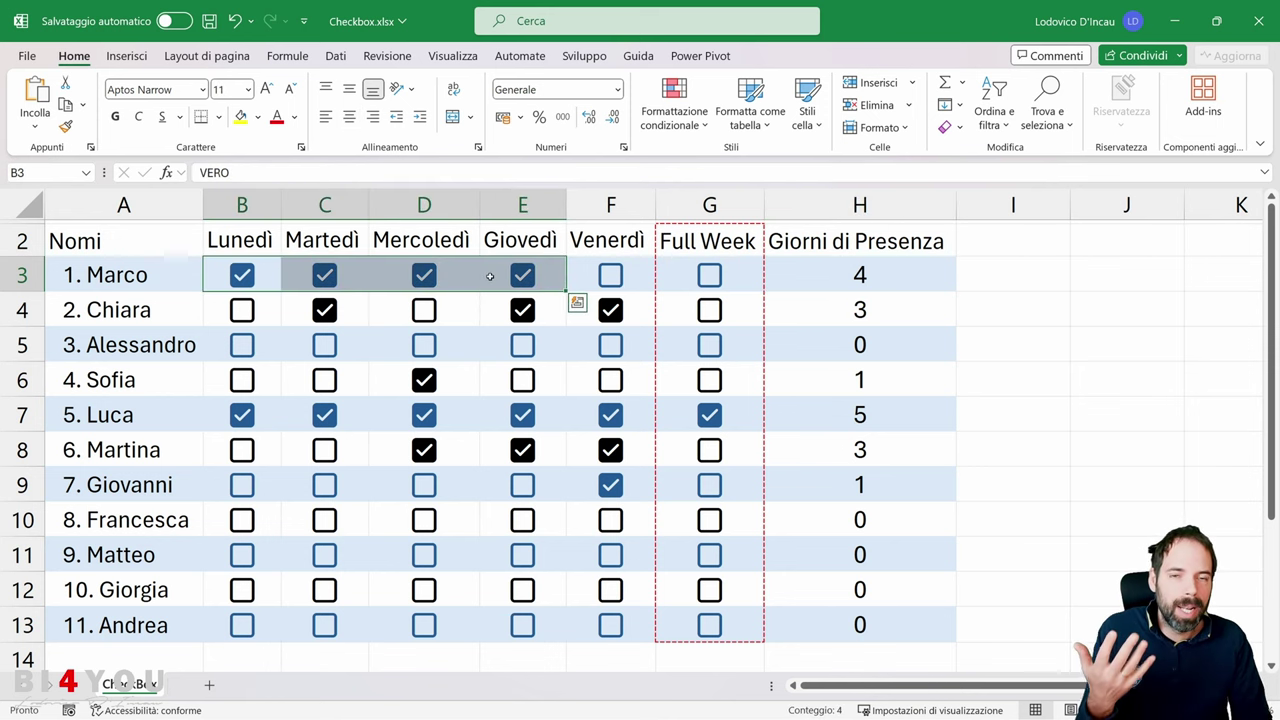
pyautogui.click(746, 276)
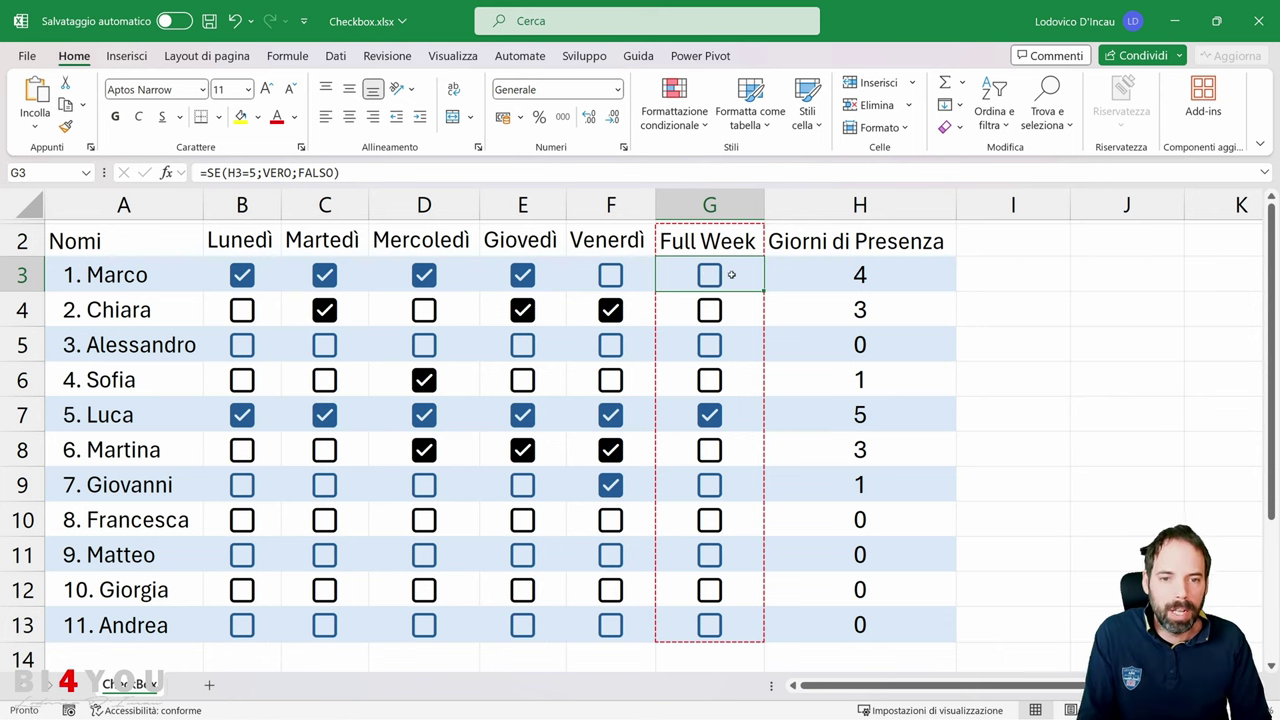
pyautogui.moveTo(262, 420); pyautogui.dragTo(625, 416)
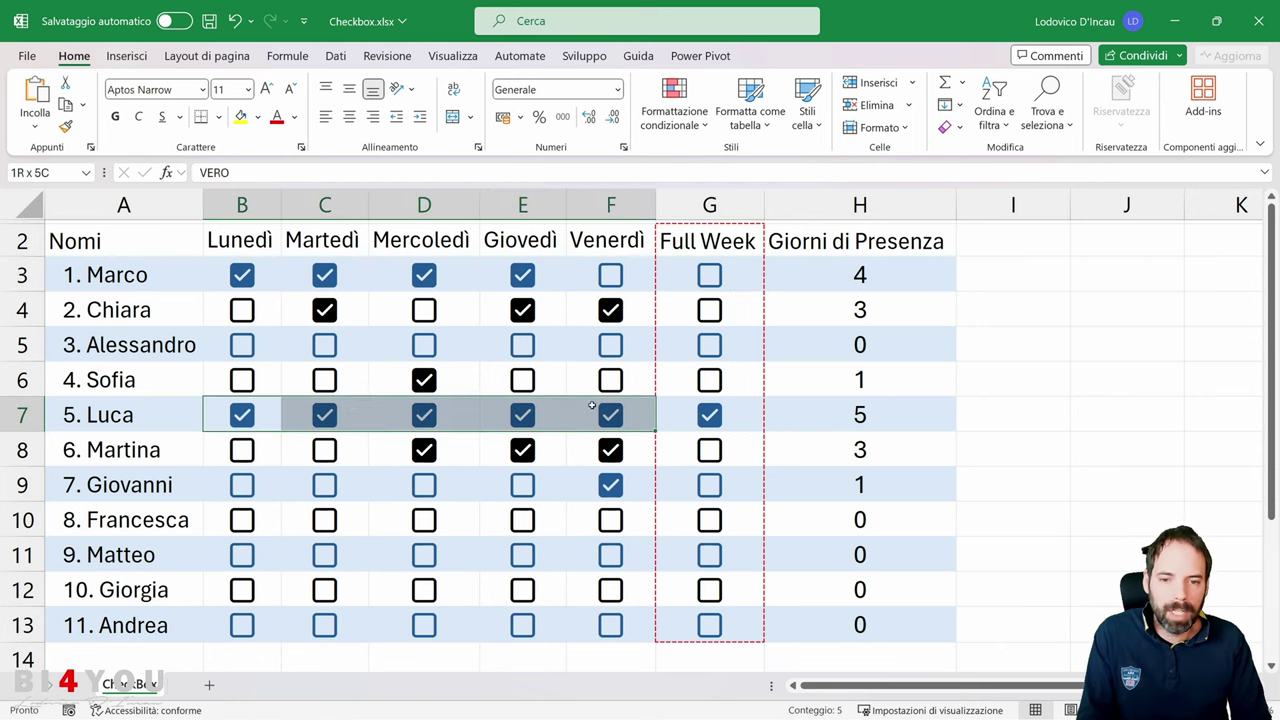
# Step: Tick Friday in row 3, raising H3 to 5 and auto-checking the Full Week box in G3
pyautogui.click(609, 278)
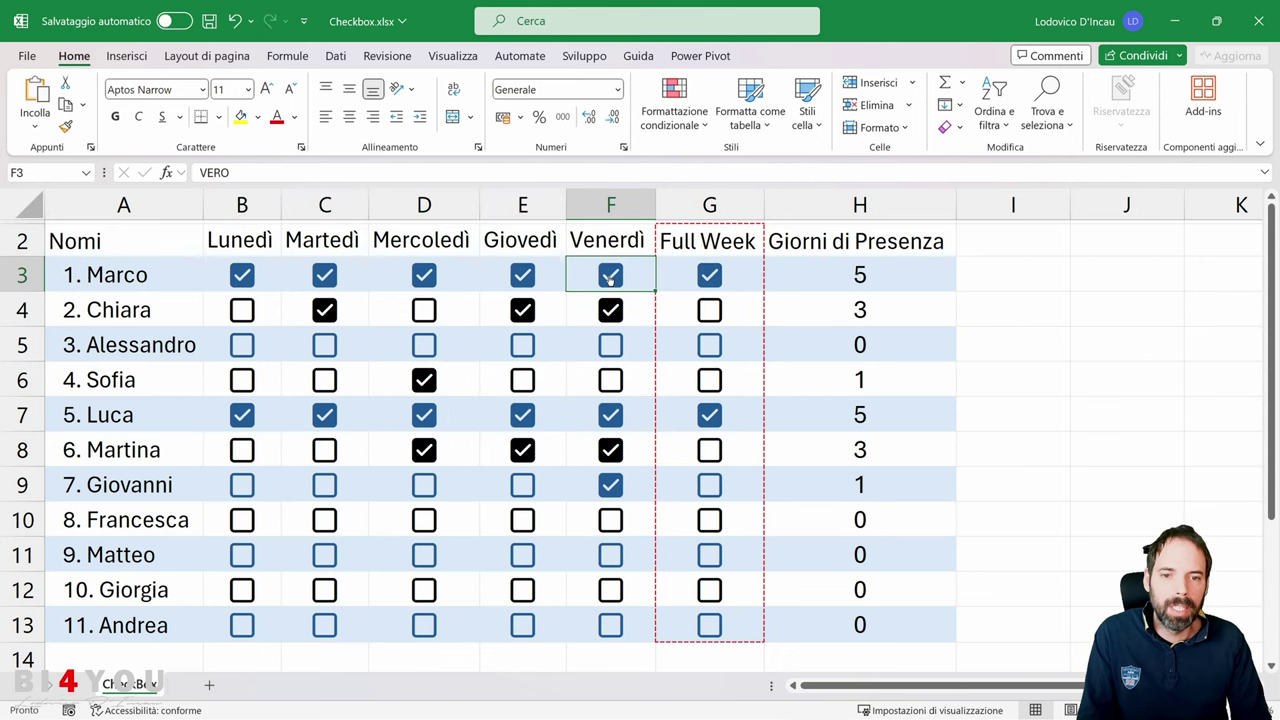
pyautogui.click(748, 274)
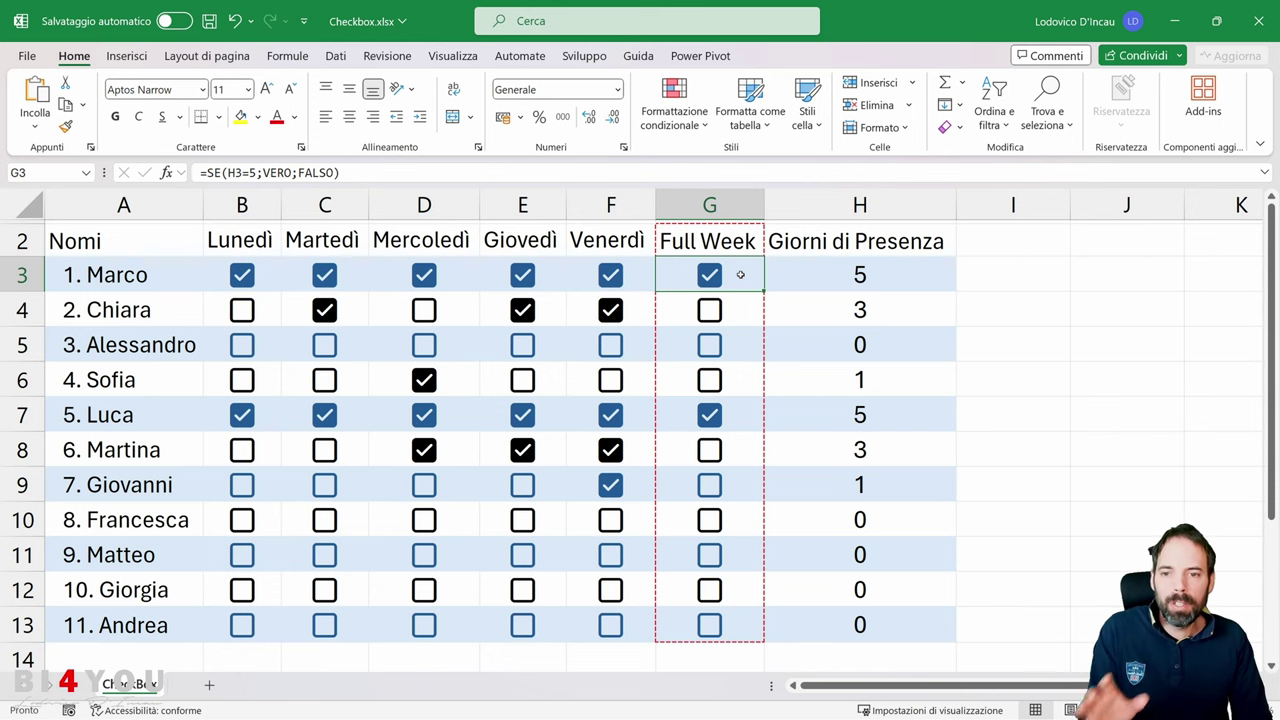
pyautogui.moveTo(221, 281); pyautogui.dragTo(722, 272)
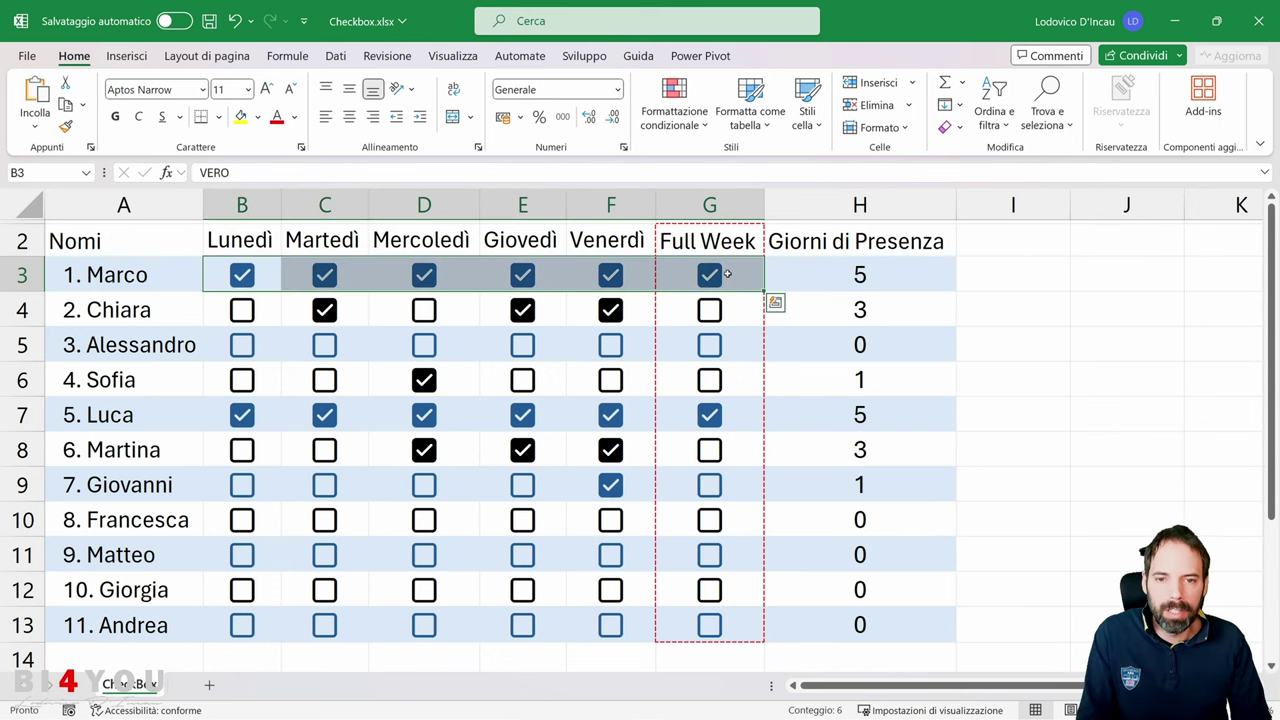
pyautogui.moveTo(150, 275); pyautogui.dragTo(860, 274)
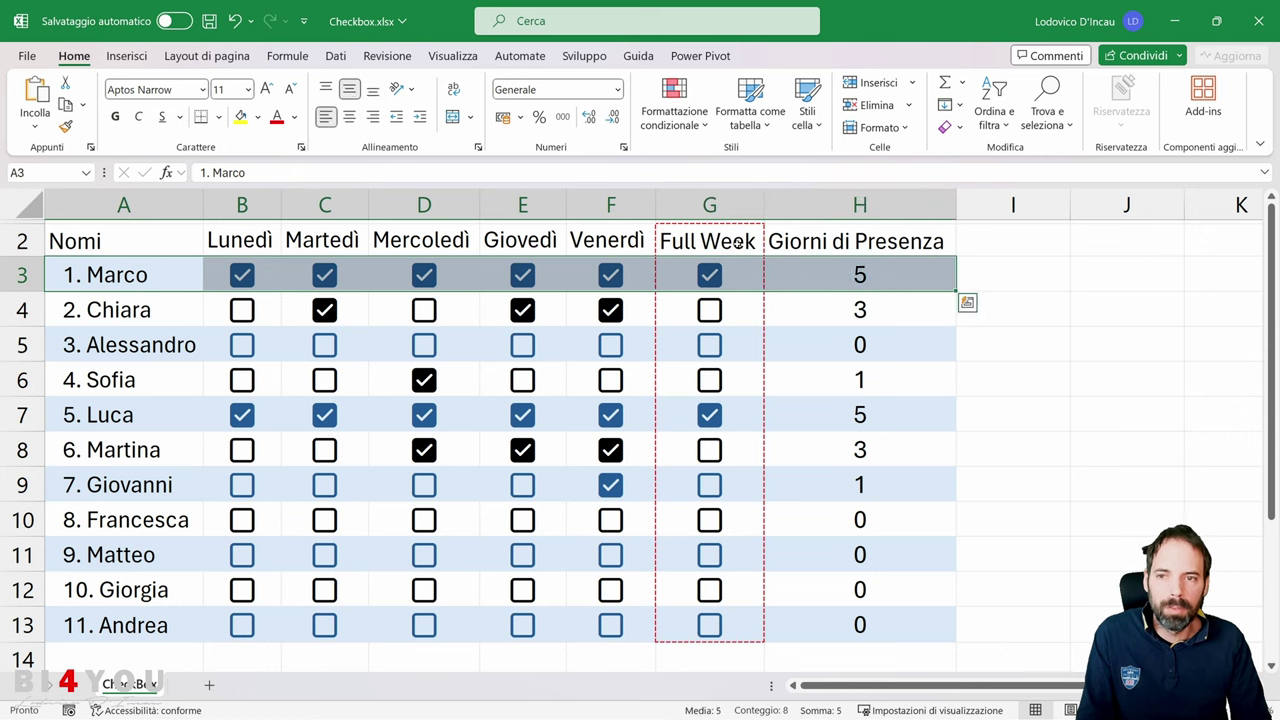
# Step: Color row 3's checkboxes from Lunedì to Full Week (B3:G3) green with the Font Color palette
pyautogui.click(257, 117)
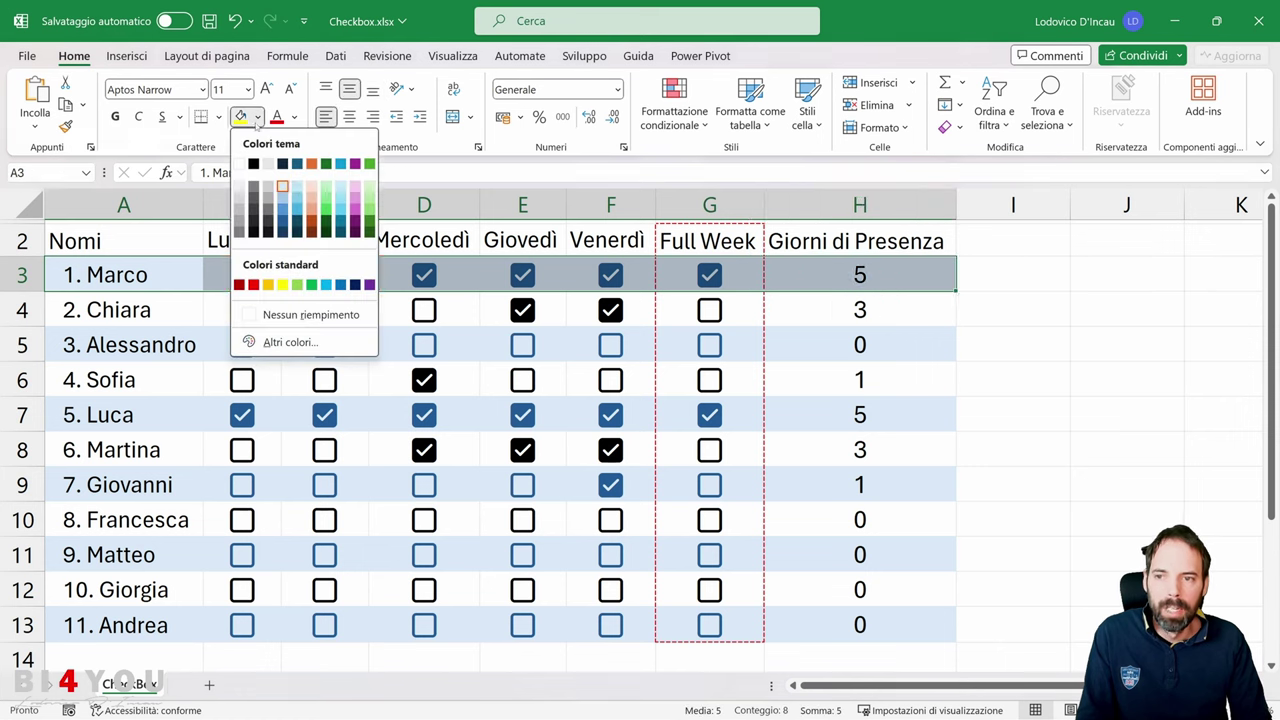
pyautogui.click(143, 272)
pyautogui.moveTo(217, 270); pyautogui.dragTo(709, 272)
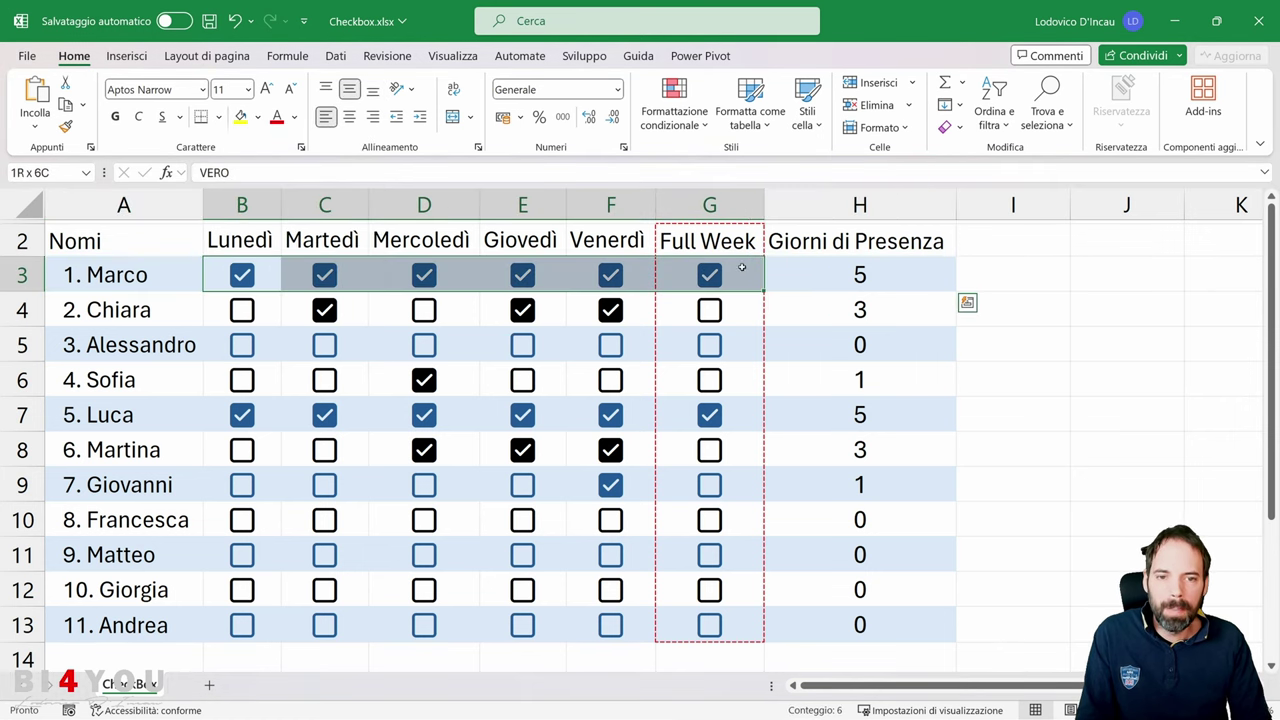
pyautogui.click(295, 117)
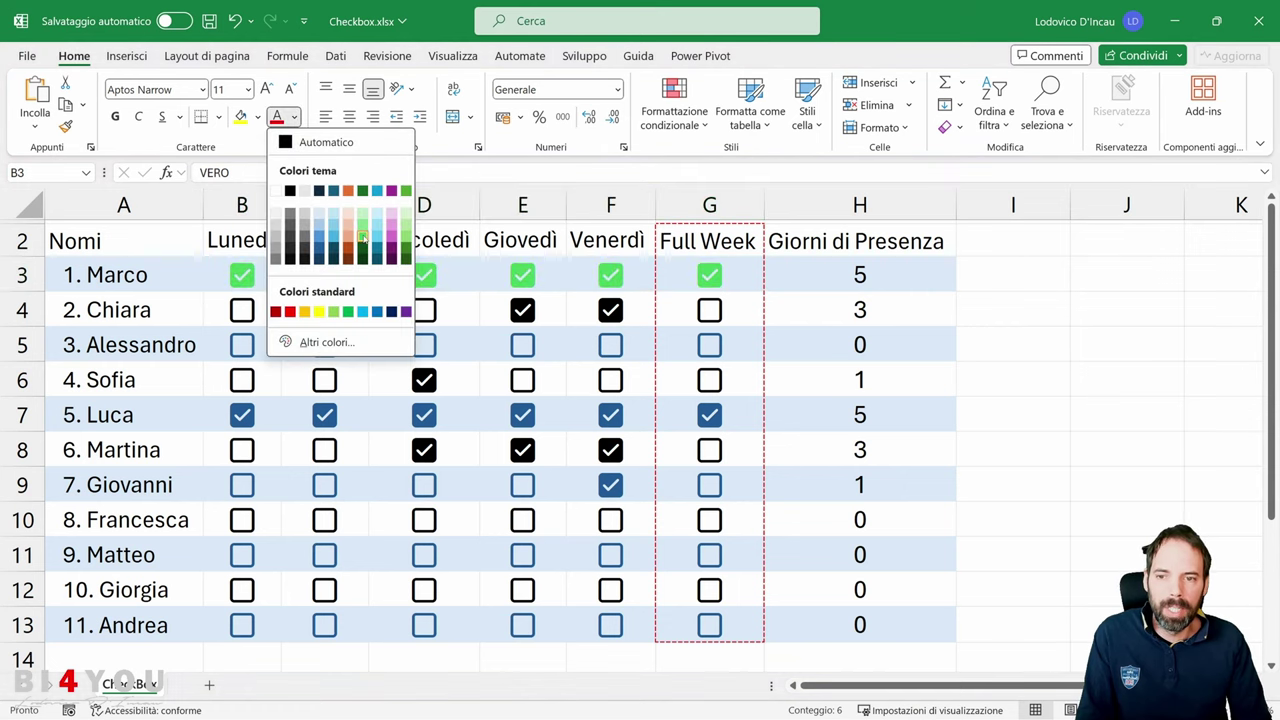
pyautogui.click(362, 235)
pyautogui.click(835, 277)
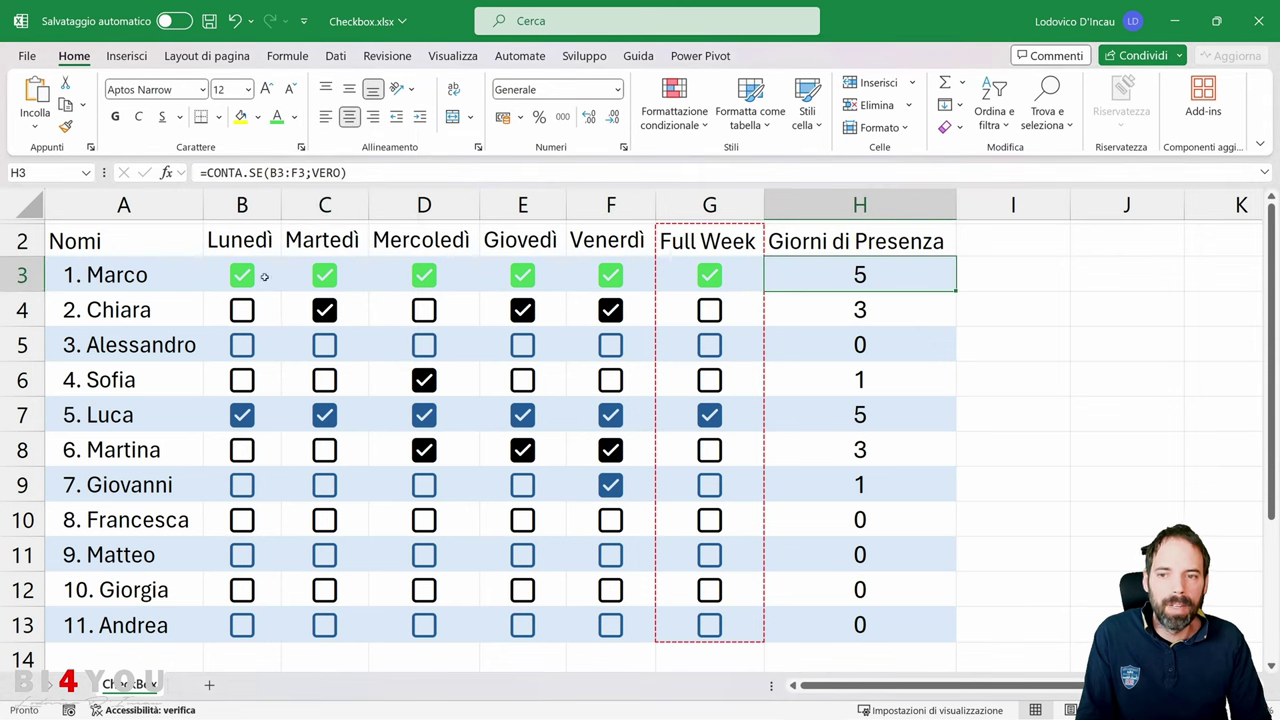
pyautogui.click(164, 270)
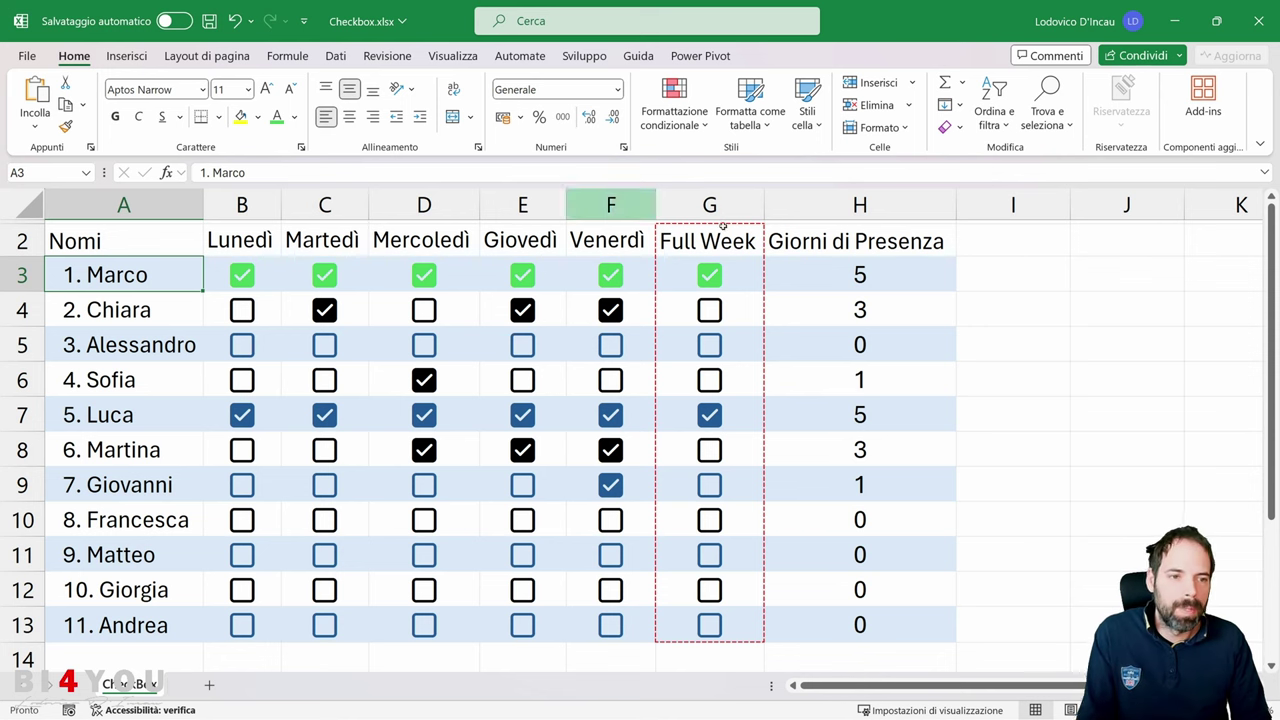
# Step: Insert an unticked checkbox into empty cell J3 from the Inserisci tab's Checkbox command
pyautogui.click(1097, 281)
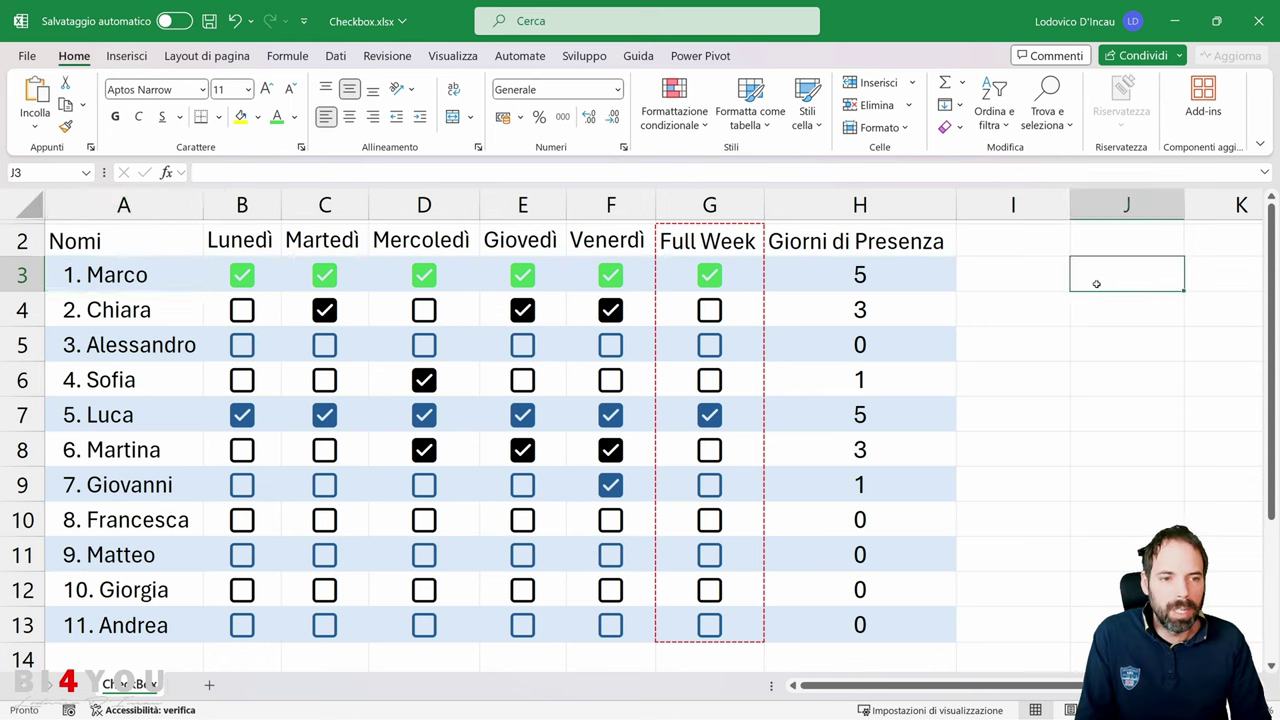
pyautogui.click(129, 60)
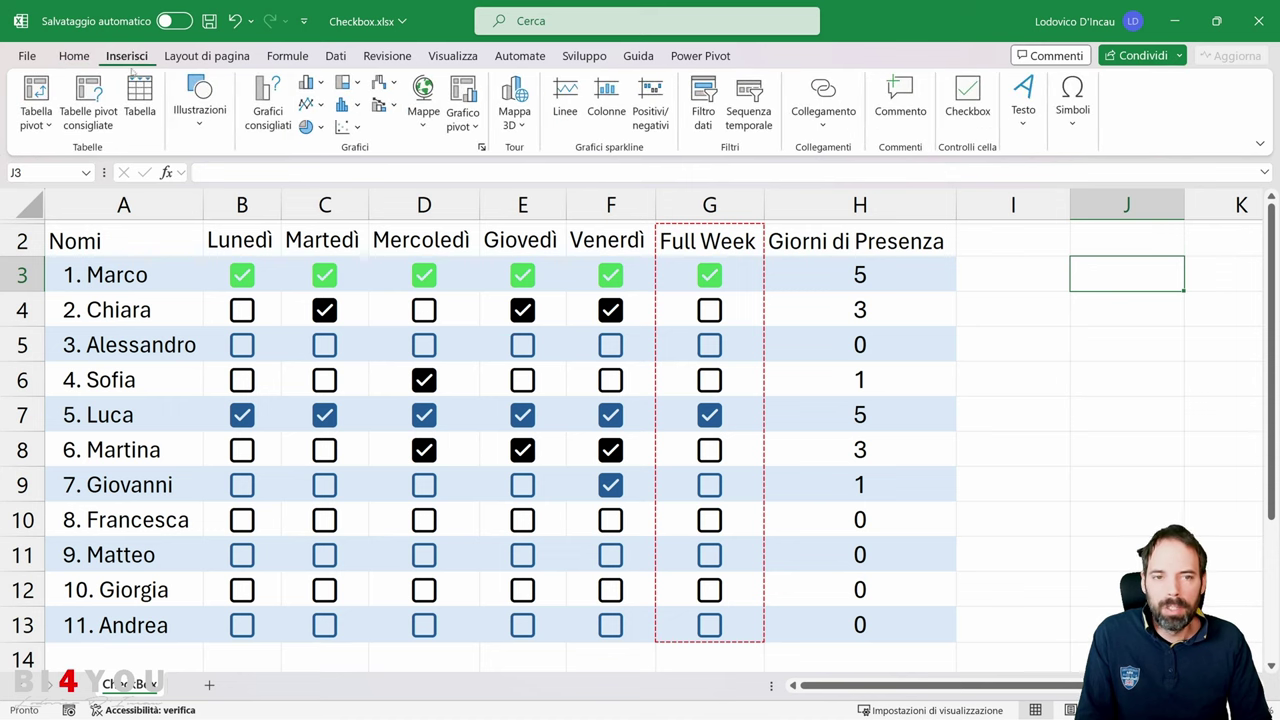
pyautogui.click(966, 97)
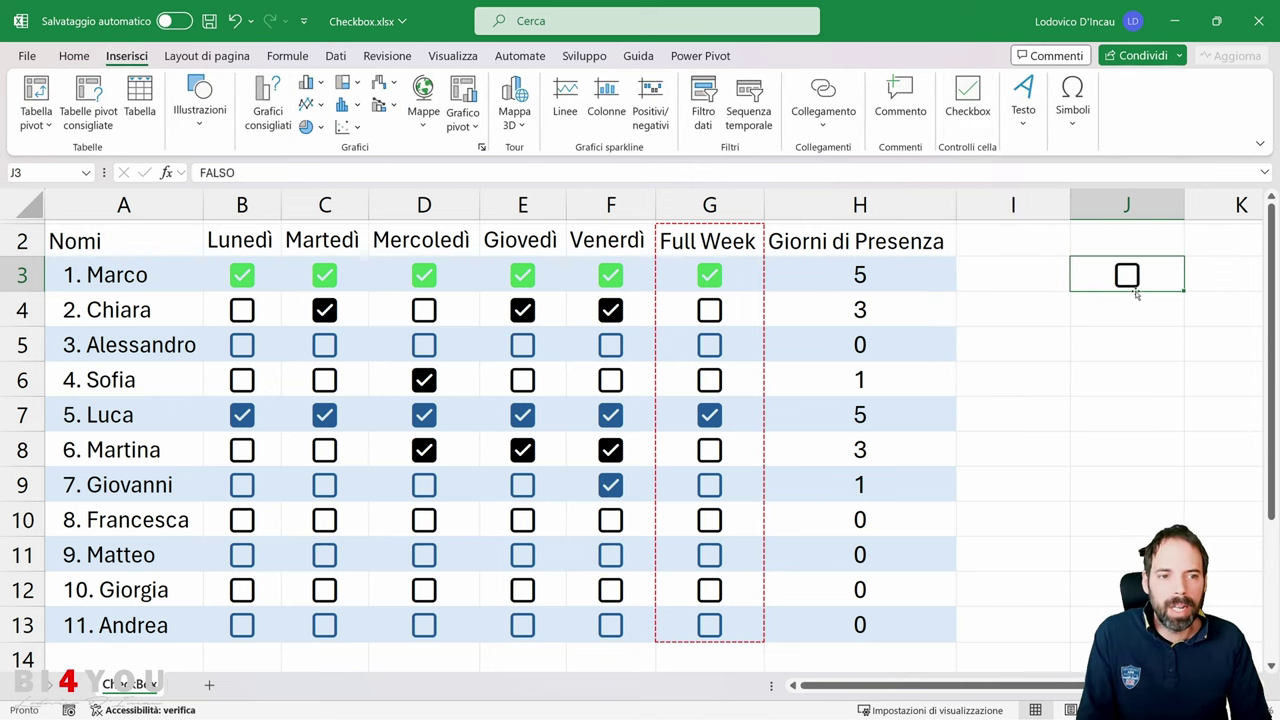
# Step: Try pasting and moving the J3 checkbox, then undo and return it to J3
pyautogui.hotkey('ctrl', 'c')
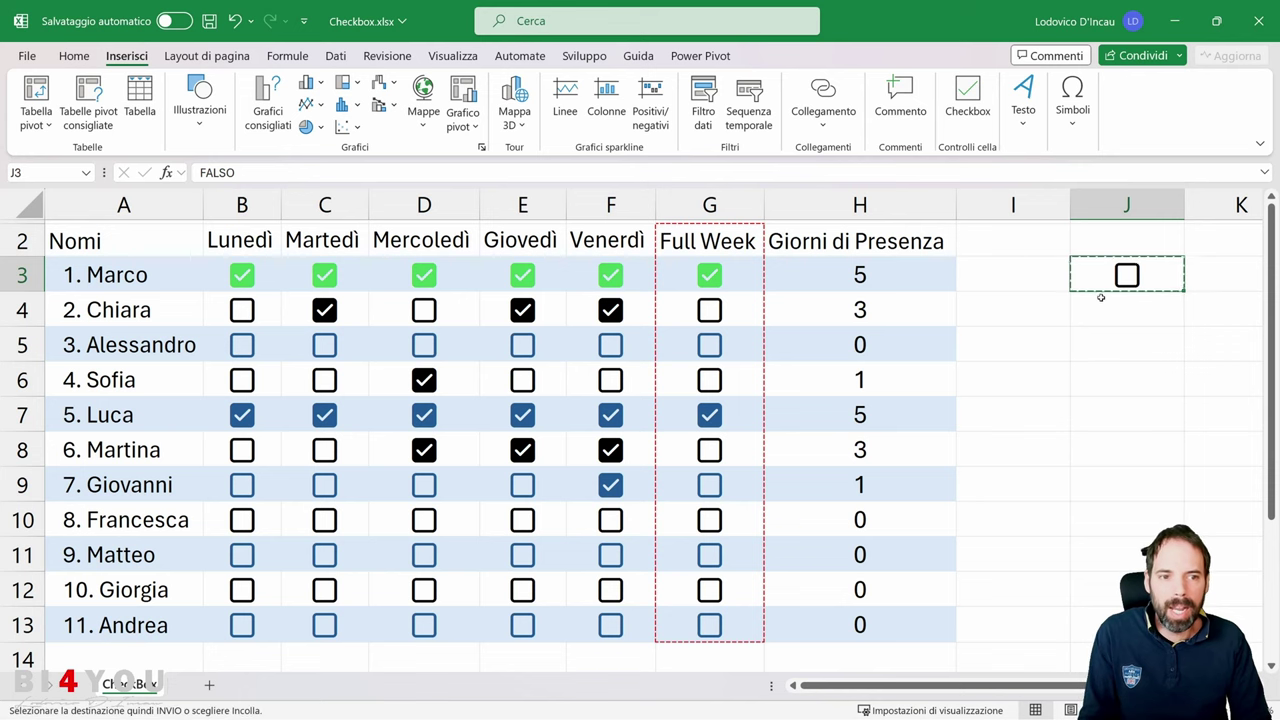
pyautogui.moveTo(1110, 278); pyautogui.dragTo(1094, 380)
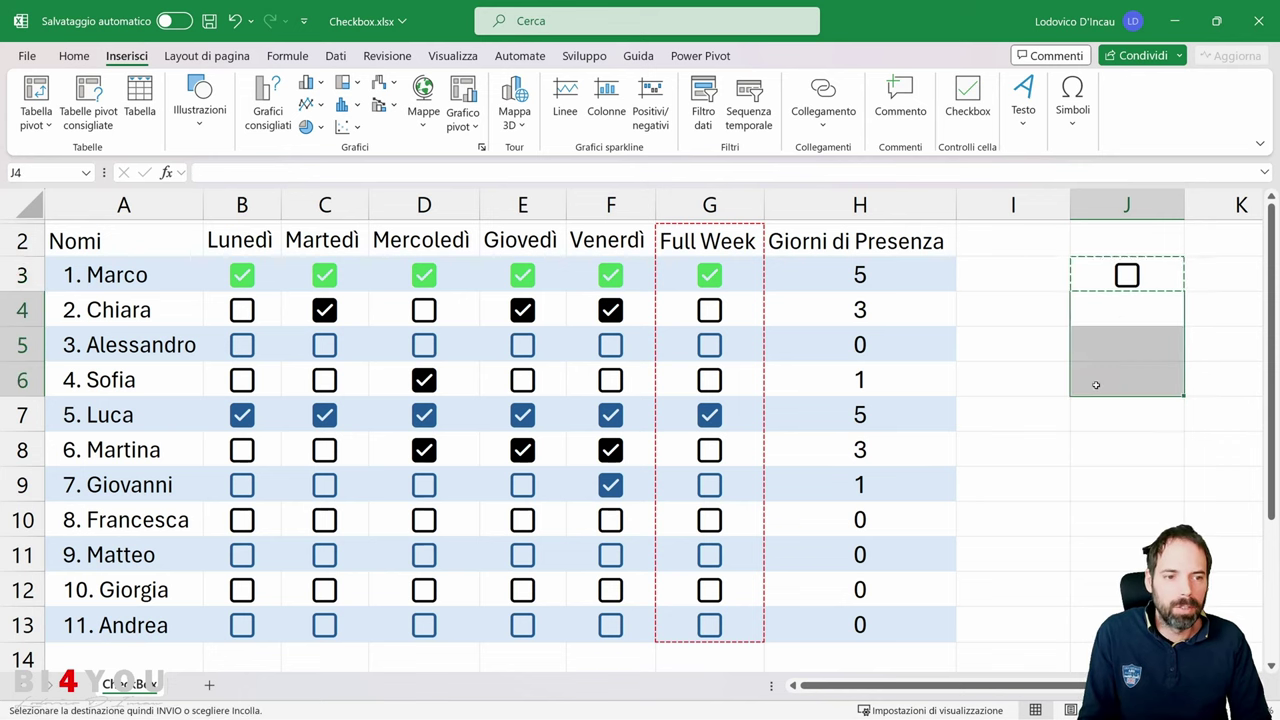
pyautogui.hotkey('ctrl', 'v')
pyautogui.hotkey('ctrl', 'z')
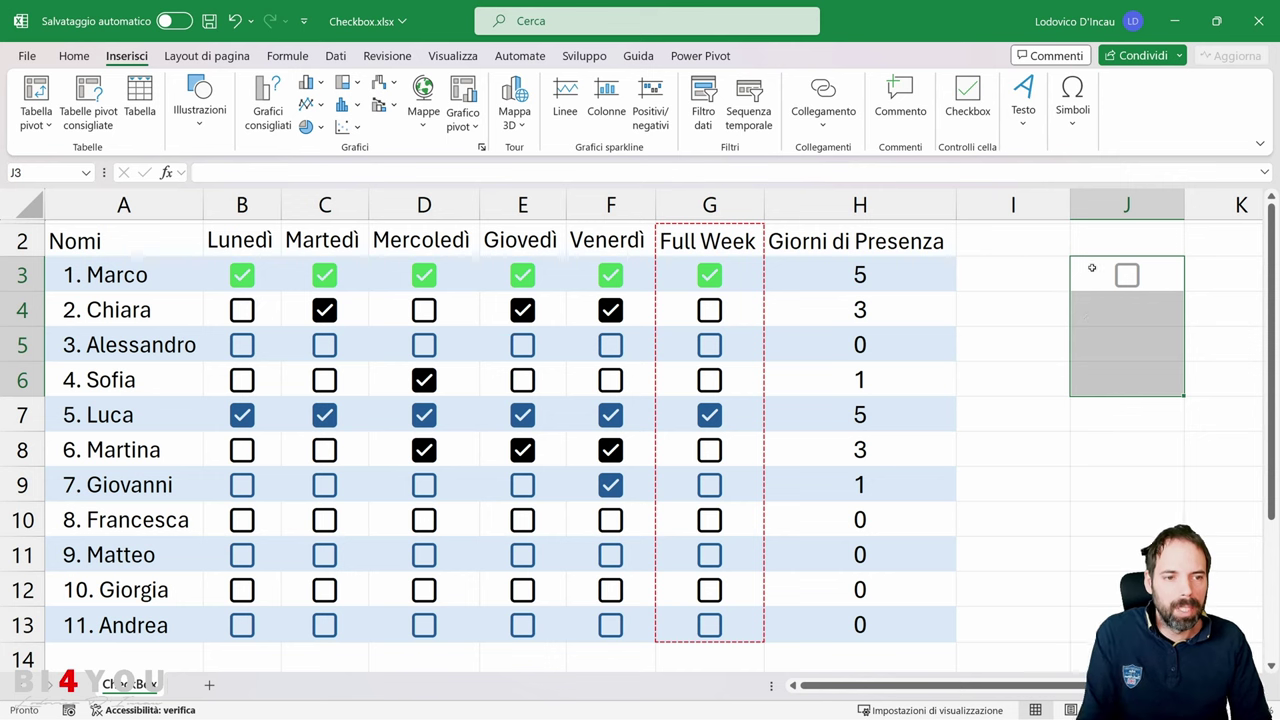
pyautogui.click(1088, 274)
pyautogui.moveTo(1088, 274); pyautogui.dragTo(1083, 397)
pyautogui.hotkey('ctrl', 'z')
pyautogui.moveTo(1092, 337); pyautogui.dragTo(1086, 277)
pyautogui.rightClick(1097, 204)
pyautogui.press('Escape')
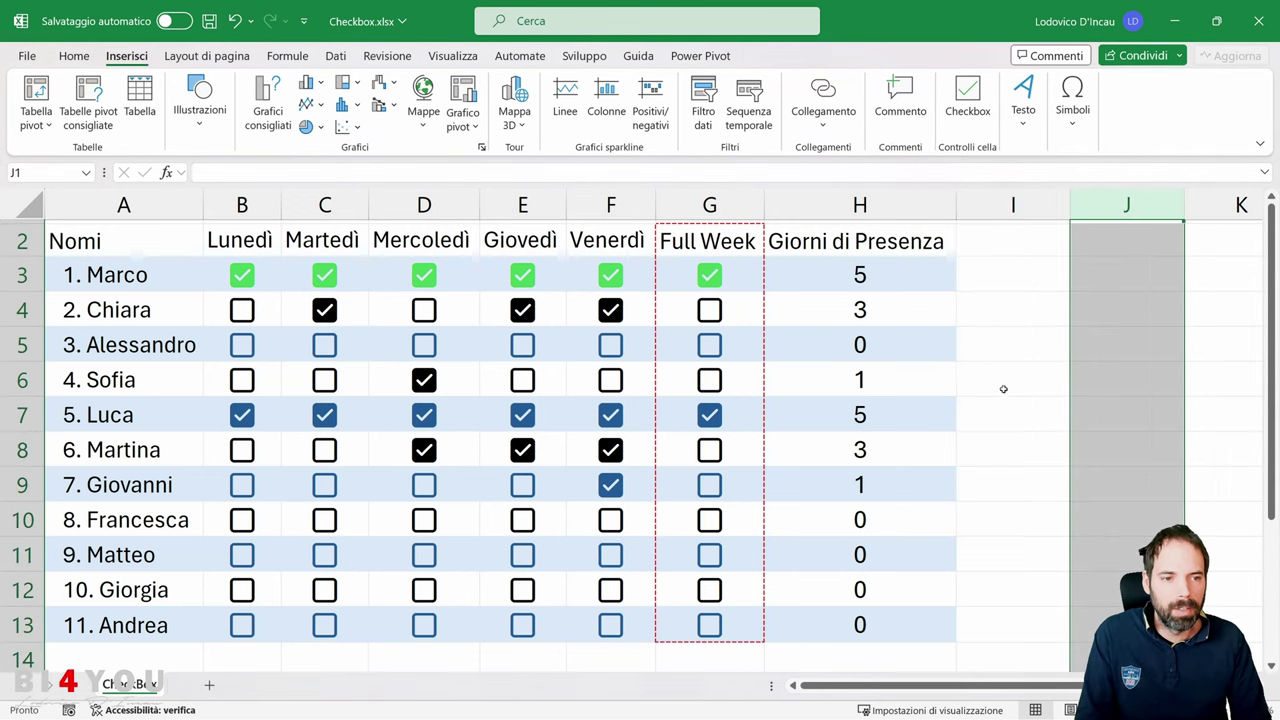
# Step: Insert unticked checkboxes across J3:J8 with the Checkbox command
pyautogui.click(1097, 266)
pyautogui.moveTo(1103, 290); pyautogui.dragTo(1094, 463)
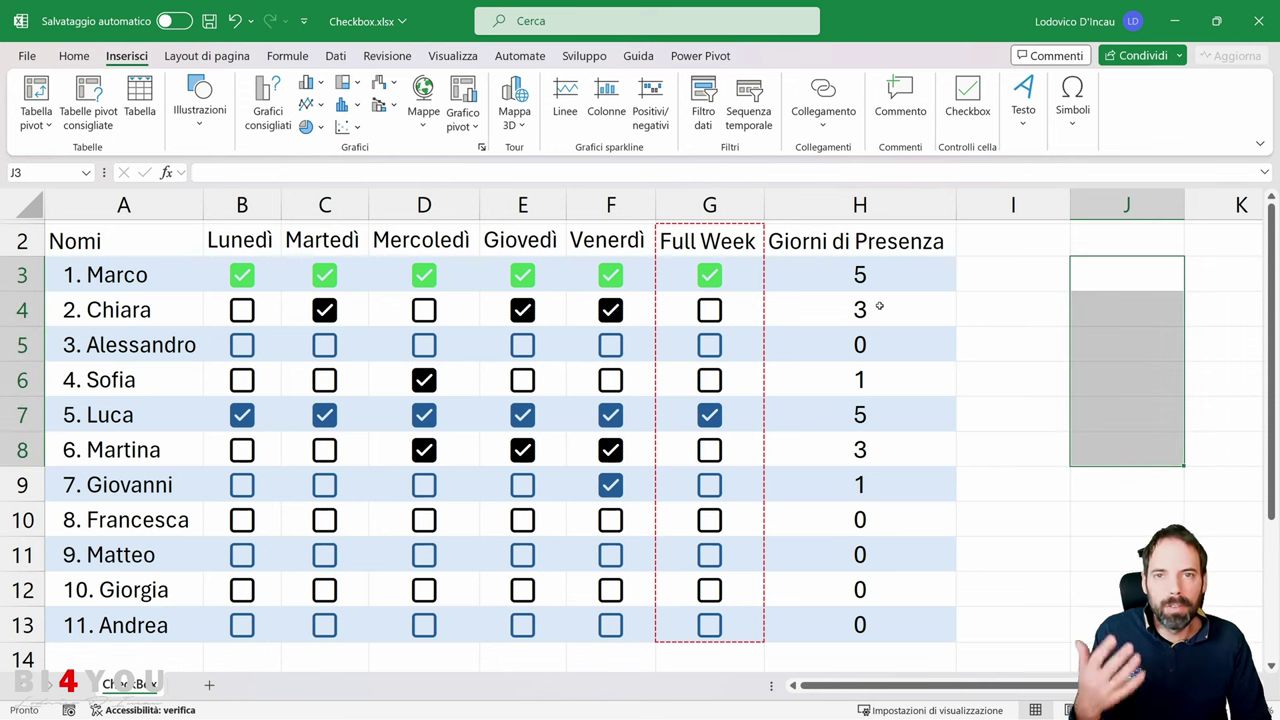
pyautogui.click(967, 100)
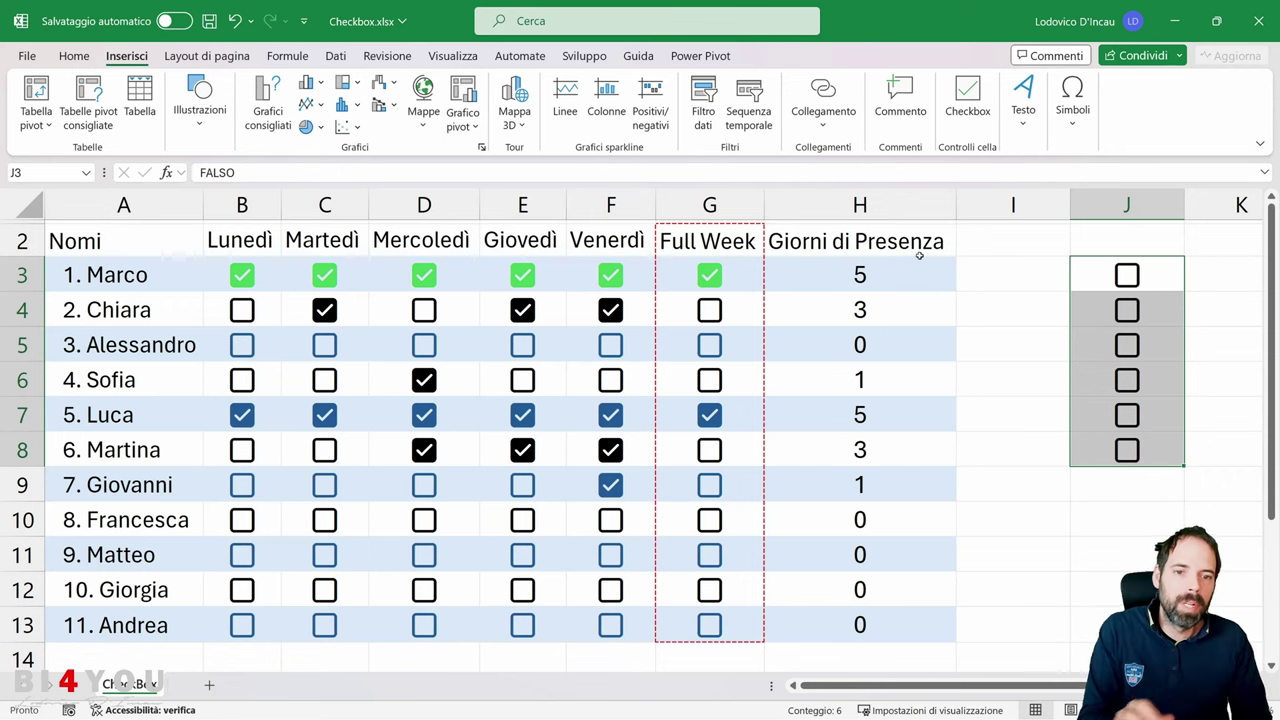
pyautogui.click(985, 269)
pyautogui.click(850, 268)
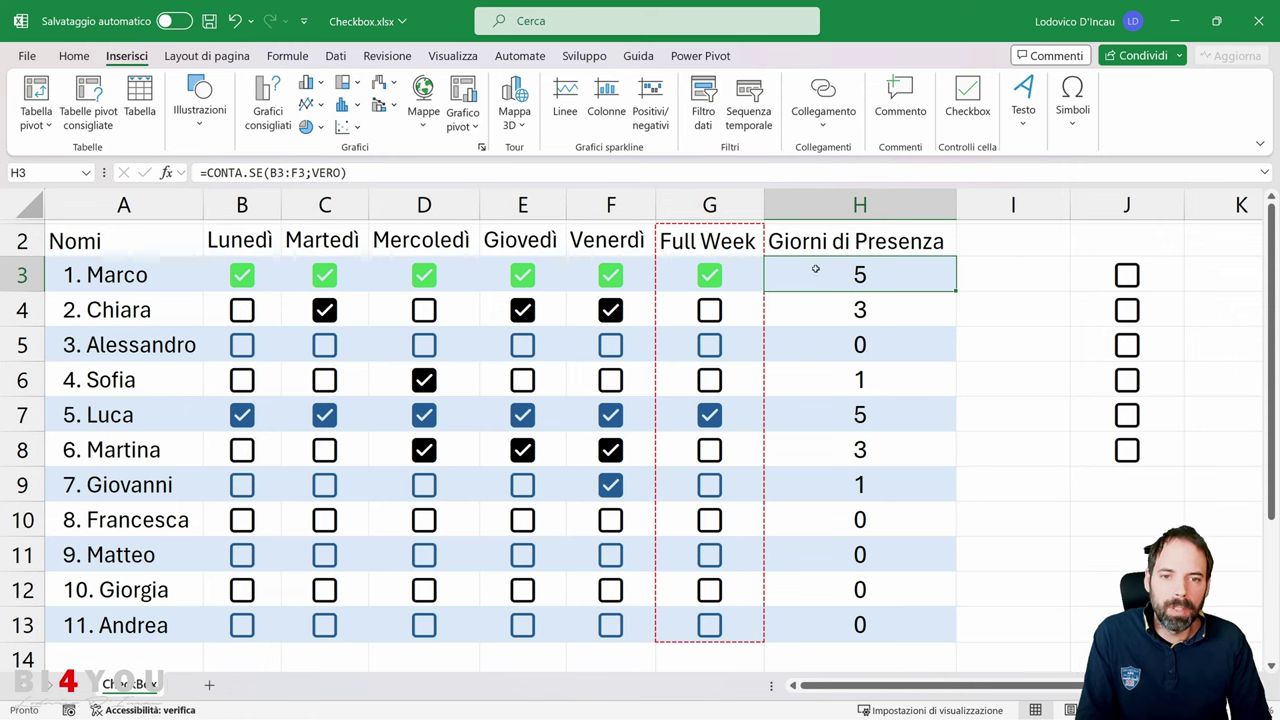
pyautogui.click(359, 173)
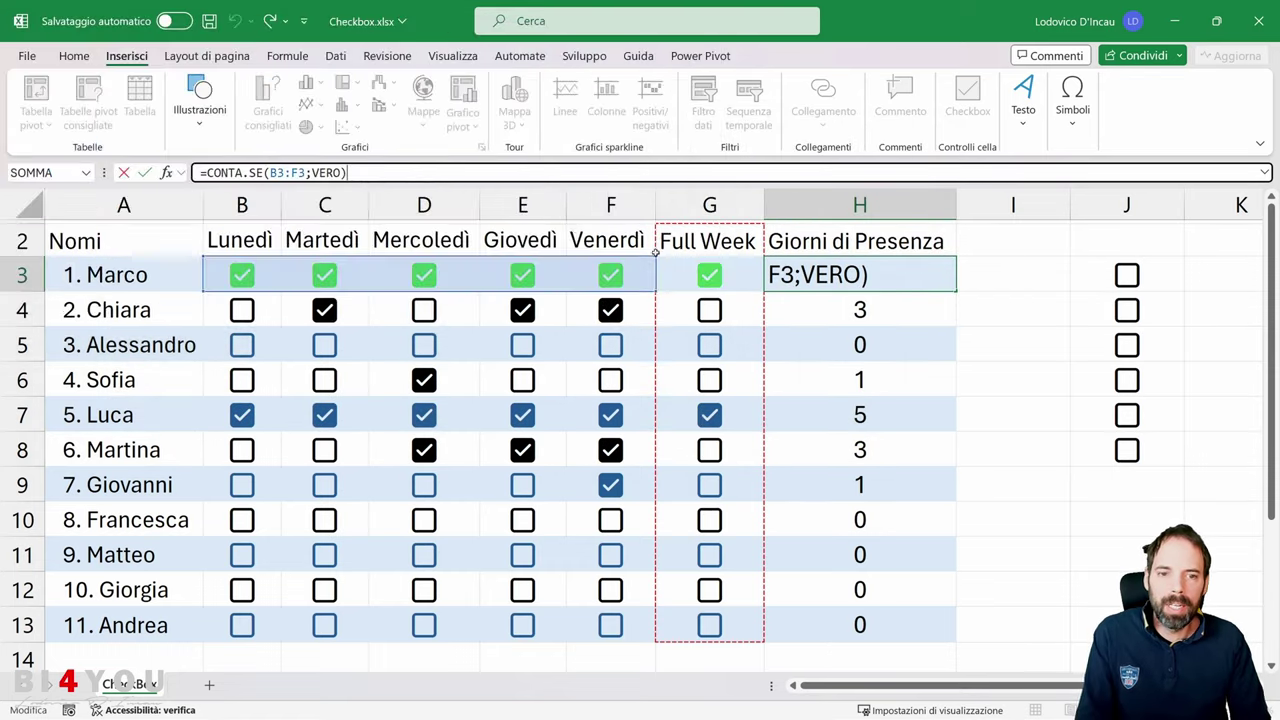
pyautogui.hotkey('ctrl', 'Return')
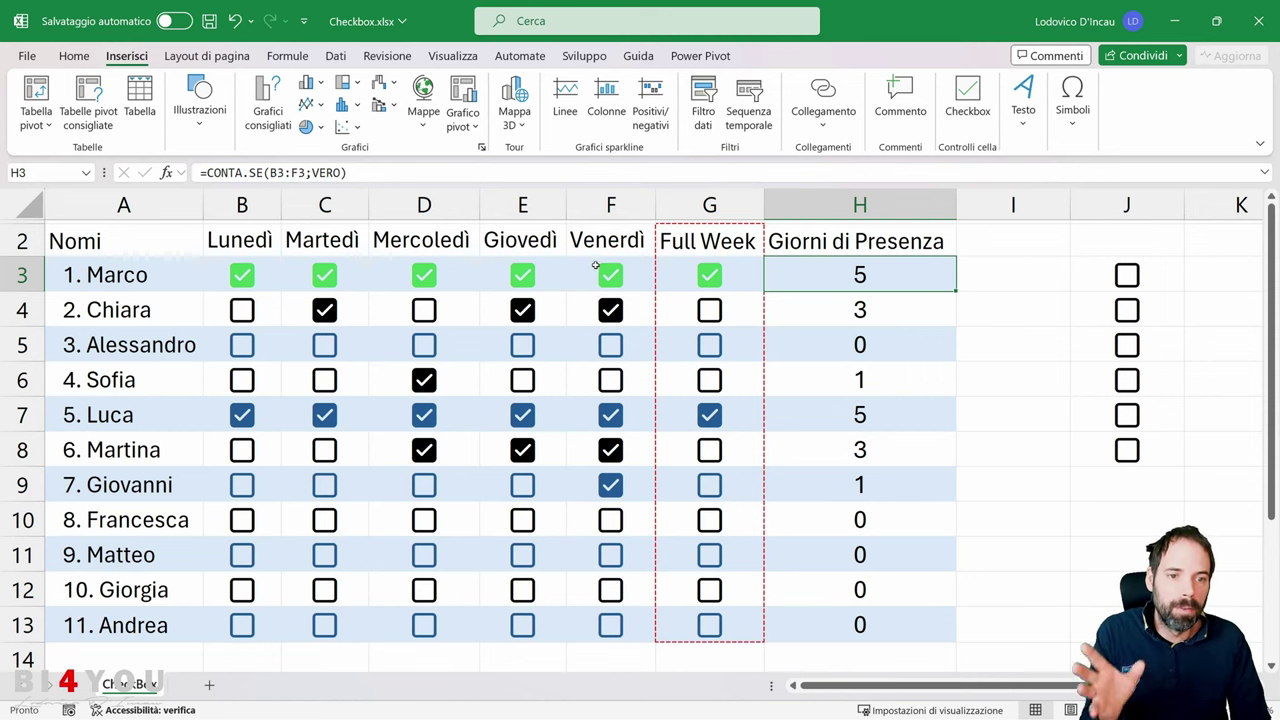
# Step: Enter the test values VERO, FALSO, TRUE and FALSE in cells I3 to I6
pyautogui.click(1000, 268)
pyautogui.write('vero')
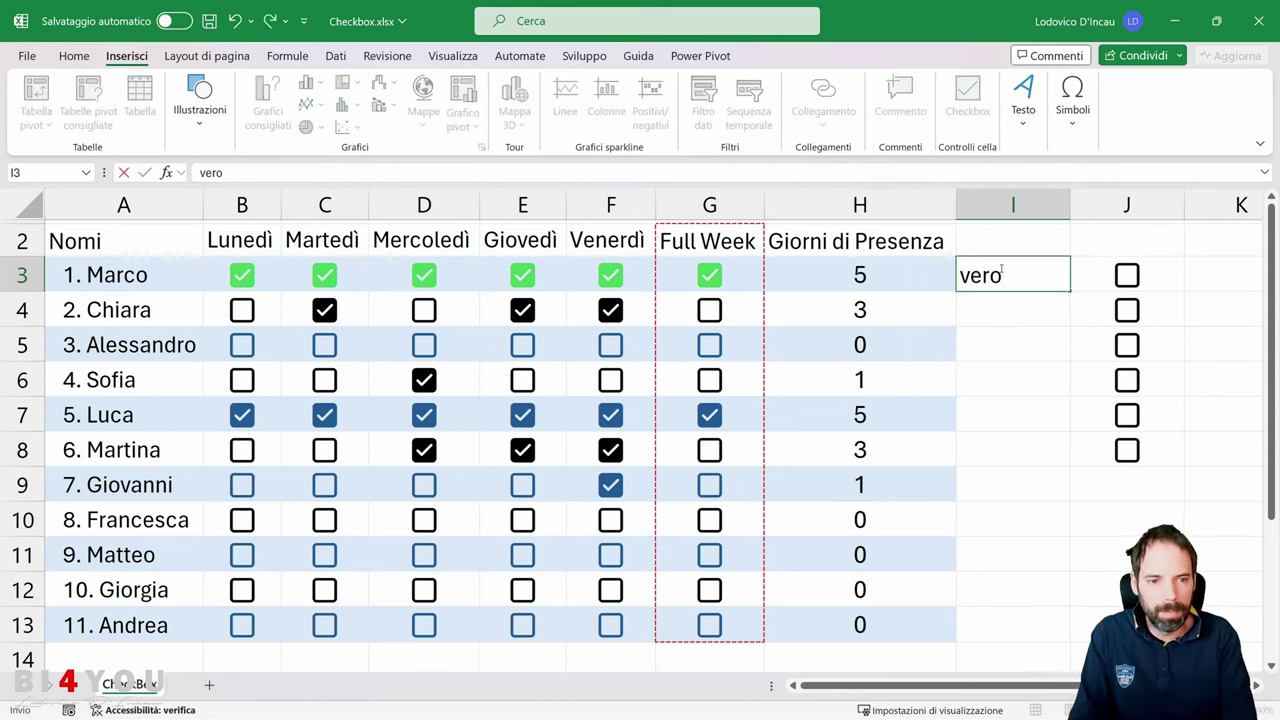
pyautogui.press('BackSpace')
pyautogui.press('BackSpace')
pyautogui.press('BackSpace')
pyautogui.press('BackSpace')
pyautogui.write('VERO')
pyautogui.press('Return')
pyautogui.write('FALSO')
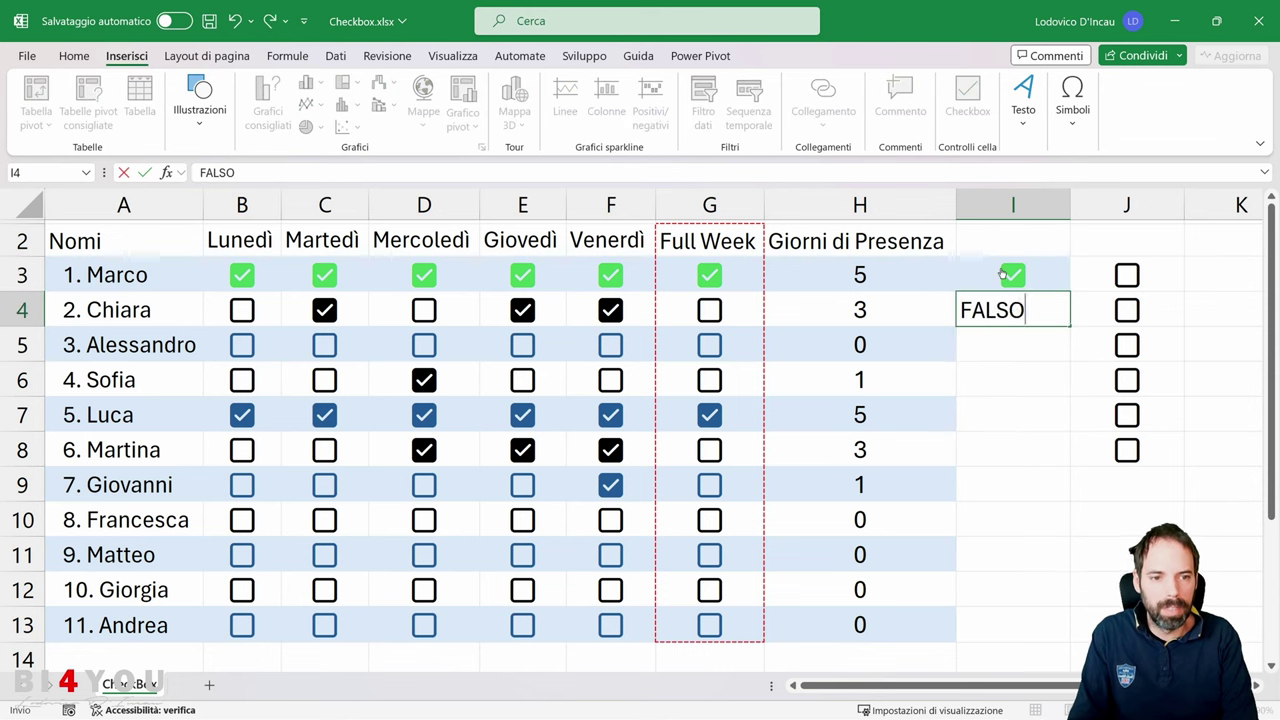
pyautogui.press('Return')
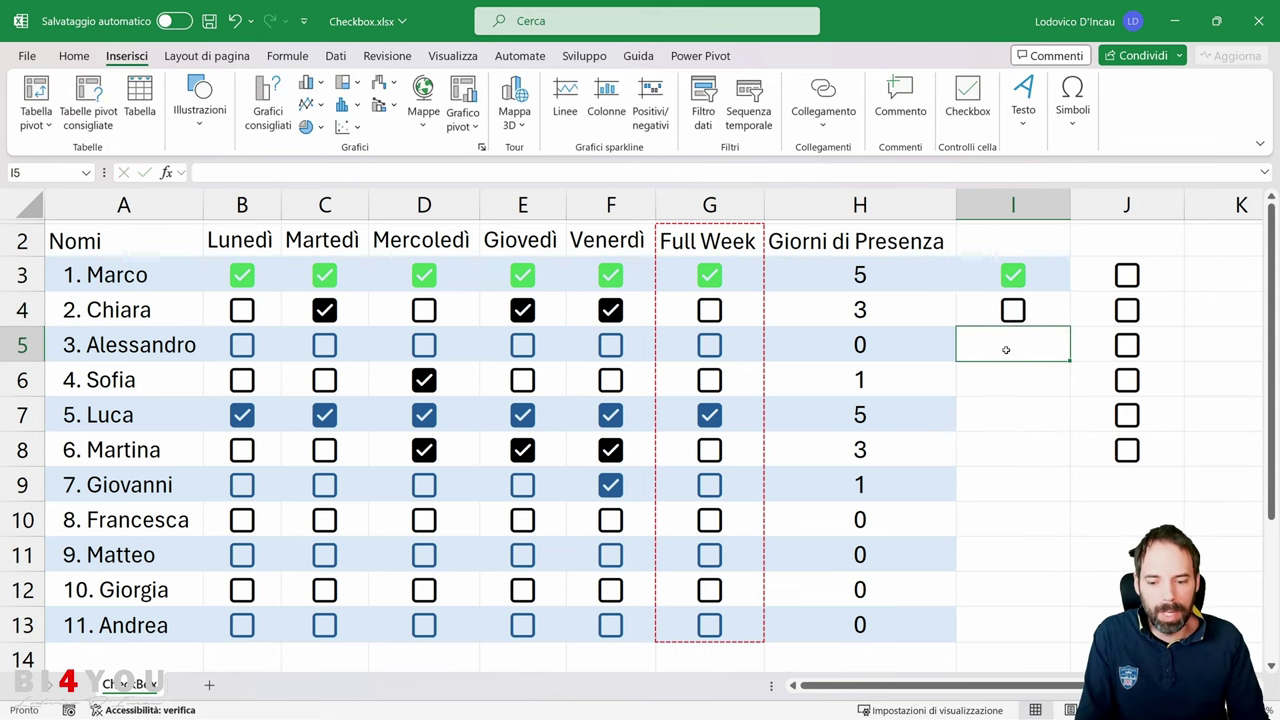
pyautogui.write('TRUE')
pyautogui.press('Return')
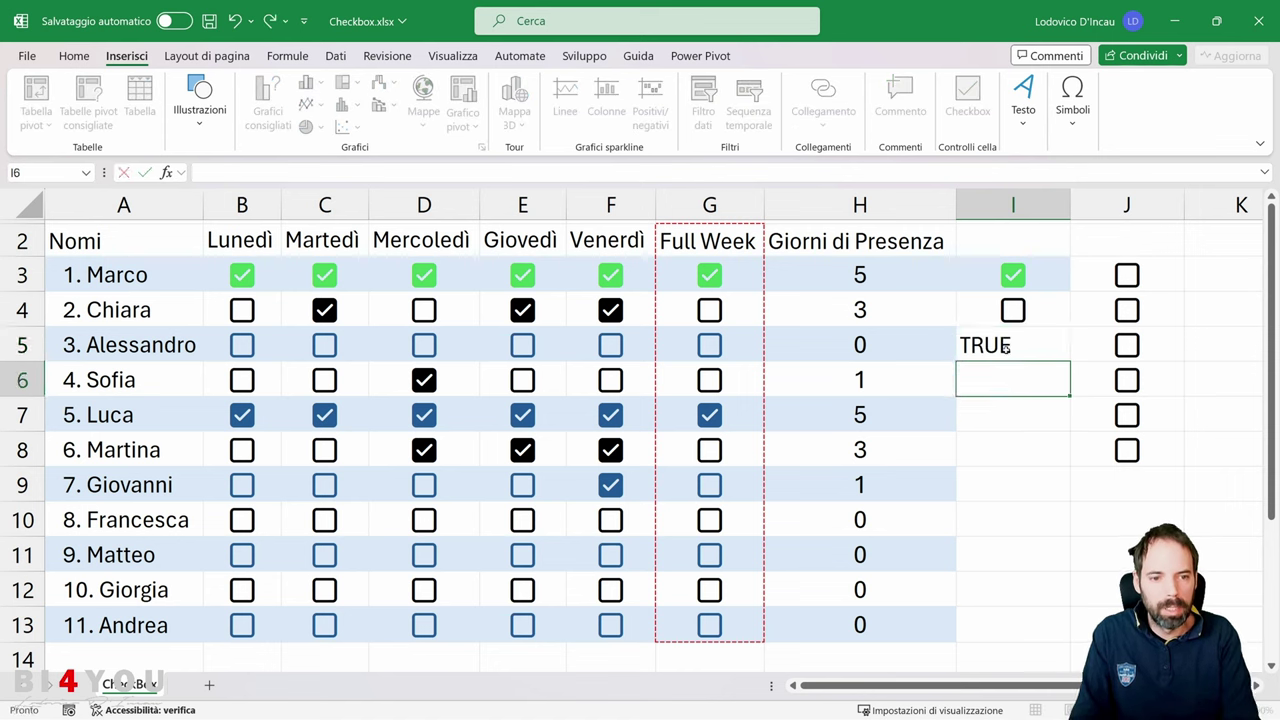
pyautogui.write('FALSE')
pyautogui.press('Return')
# Step: Clear the test cells I3:I6 and delete columns I and J with Elimina
pyautogui.moveTo(1006, 346); pyautogui.dragTo(1004, 382)
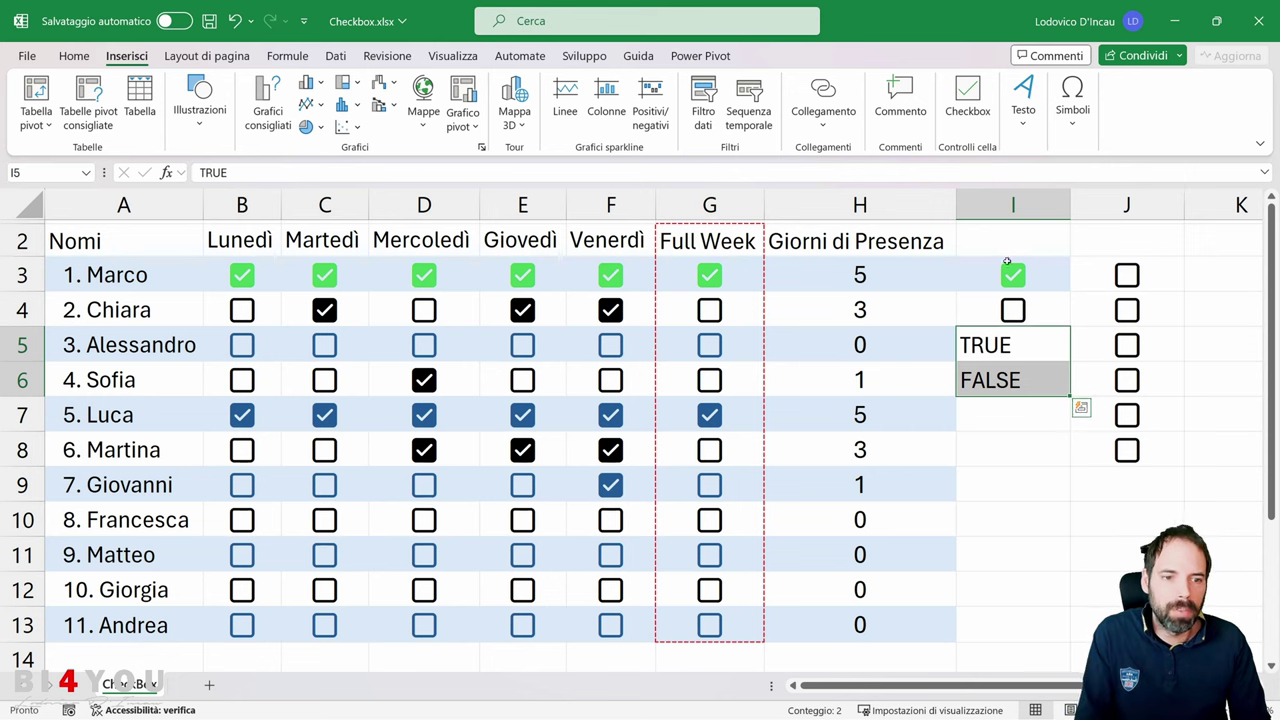
pyautogui.moveTo(975, 274); pyautogui.dragTo(975, 378)
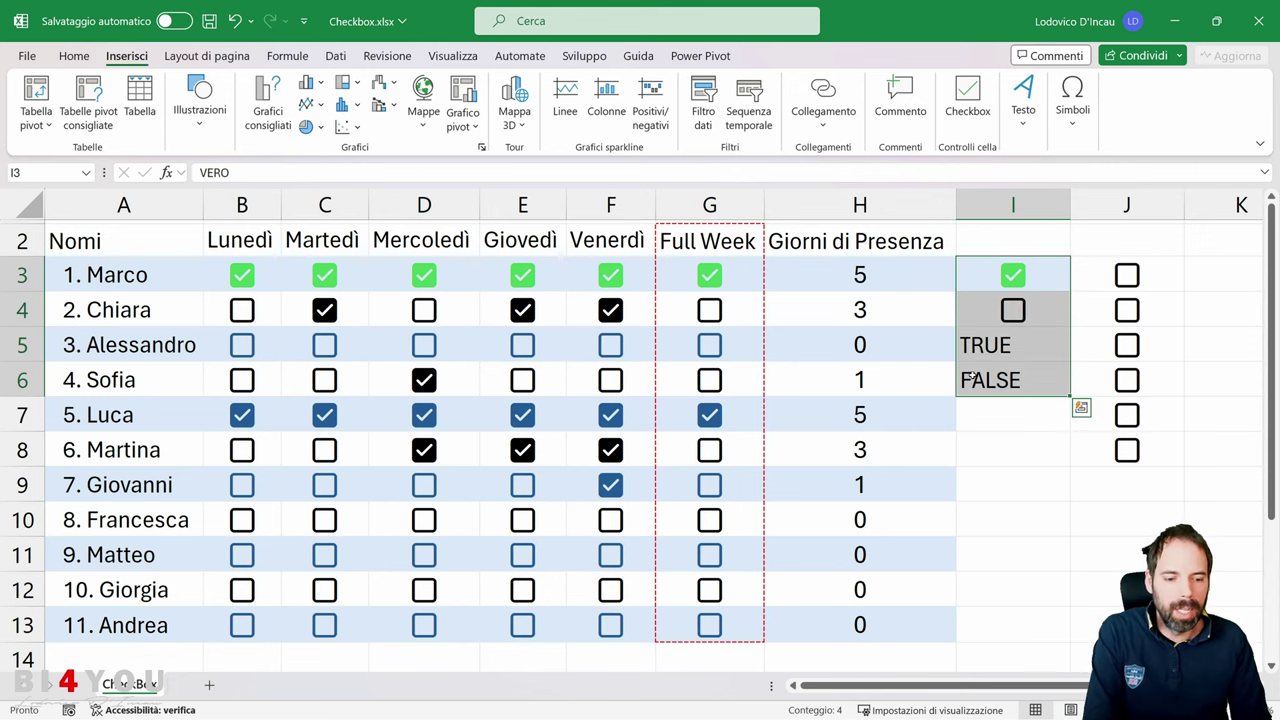
pyautogui.press('Delete')
pyautogui.click(1010, 451)
pyautogui.moveTo(1013, 205); pyautogui.dragTo(1127, 207)
pyautogui.rightClick(1127, 207)
pyautogui.click(1007, 421)
pyautogui.click(846, 272)
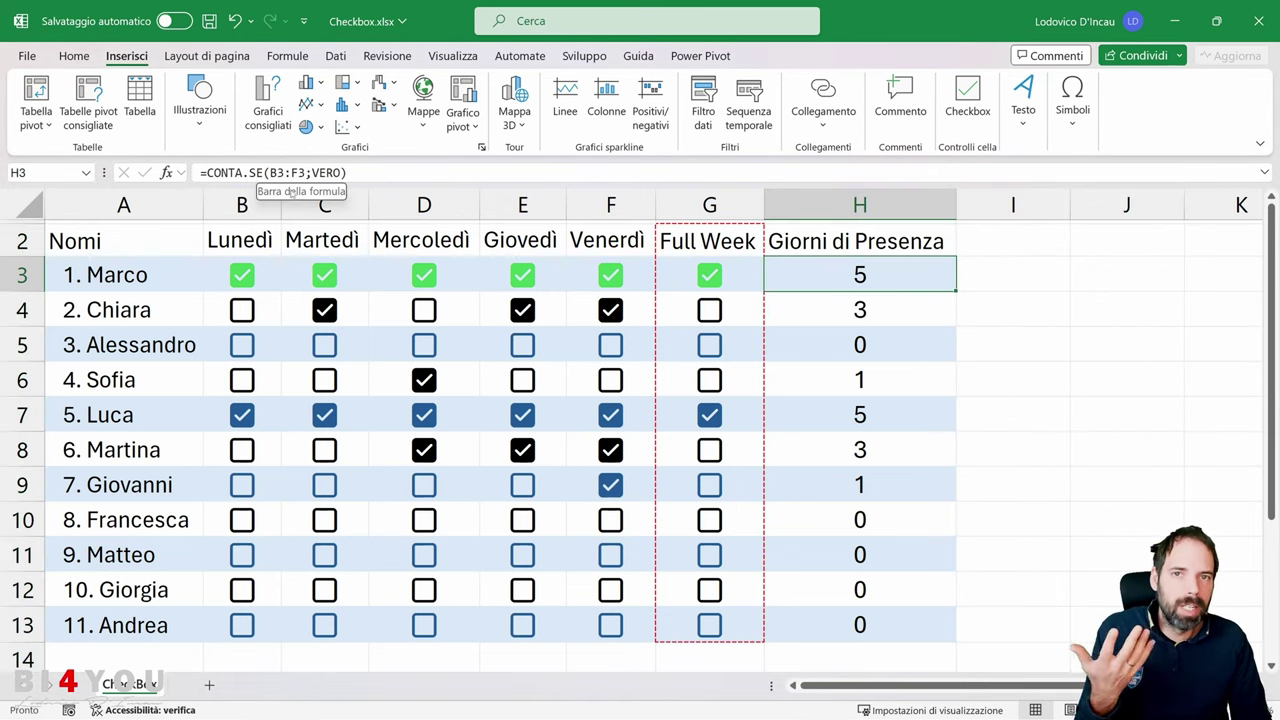
pyautogui.click(750, 288)
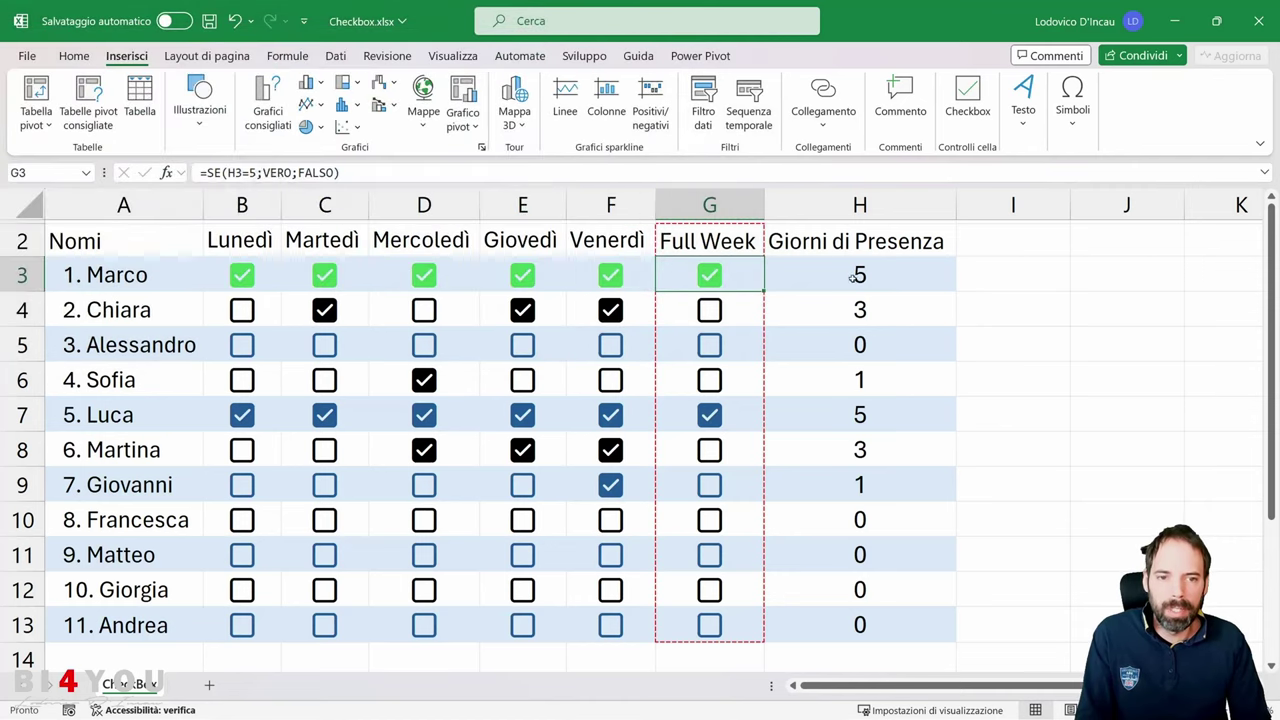
pyautogui.click(852, 278)
pyautogui.moveTo(618, 276); pyautogui.dragTo(256, 276)
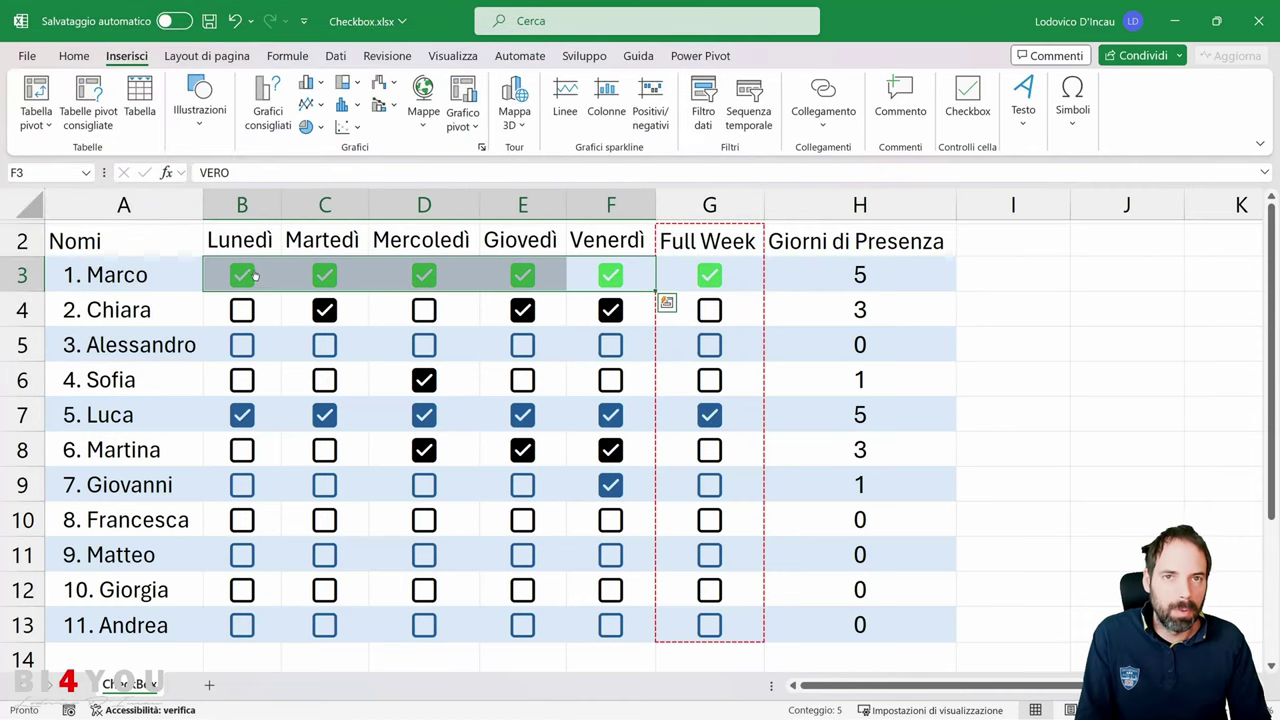
pyautogui.click(752, 272)
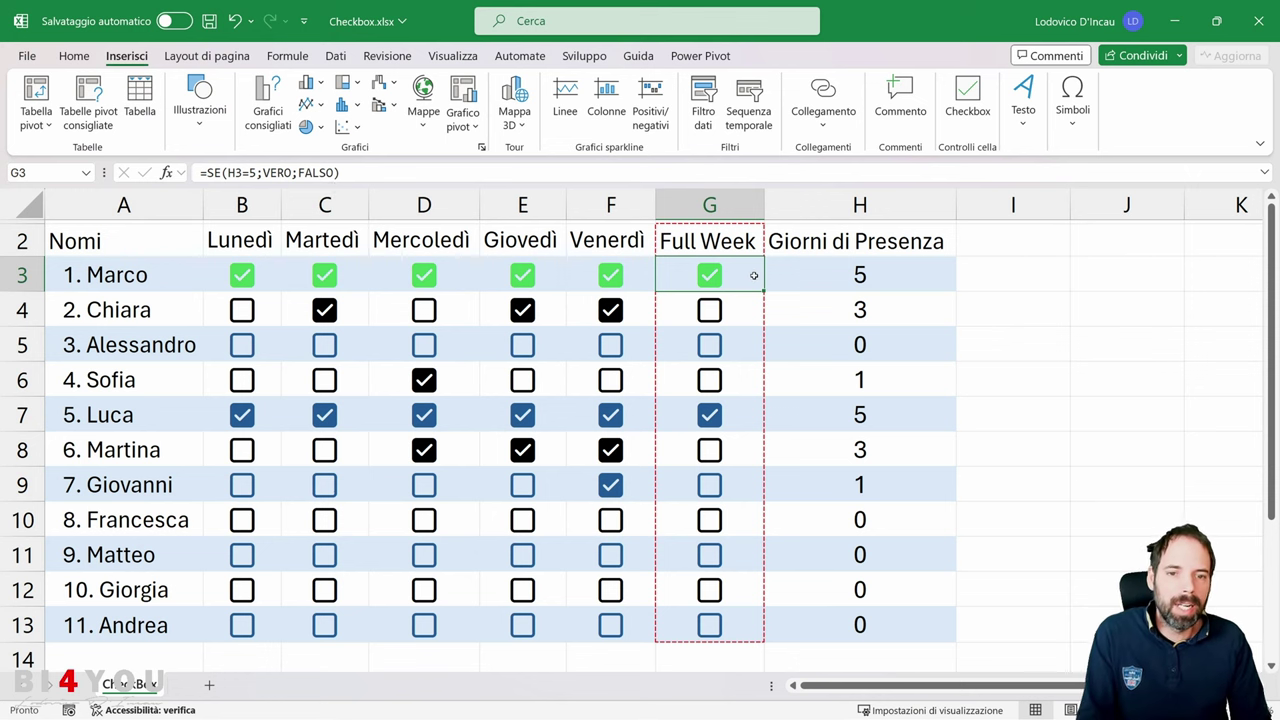
pyautogui.click(750, 306)
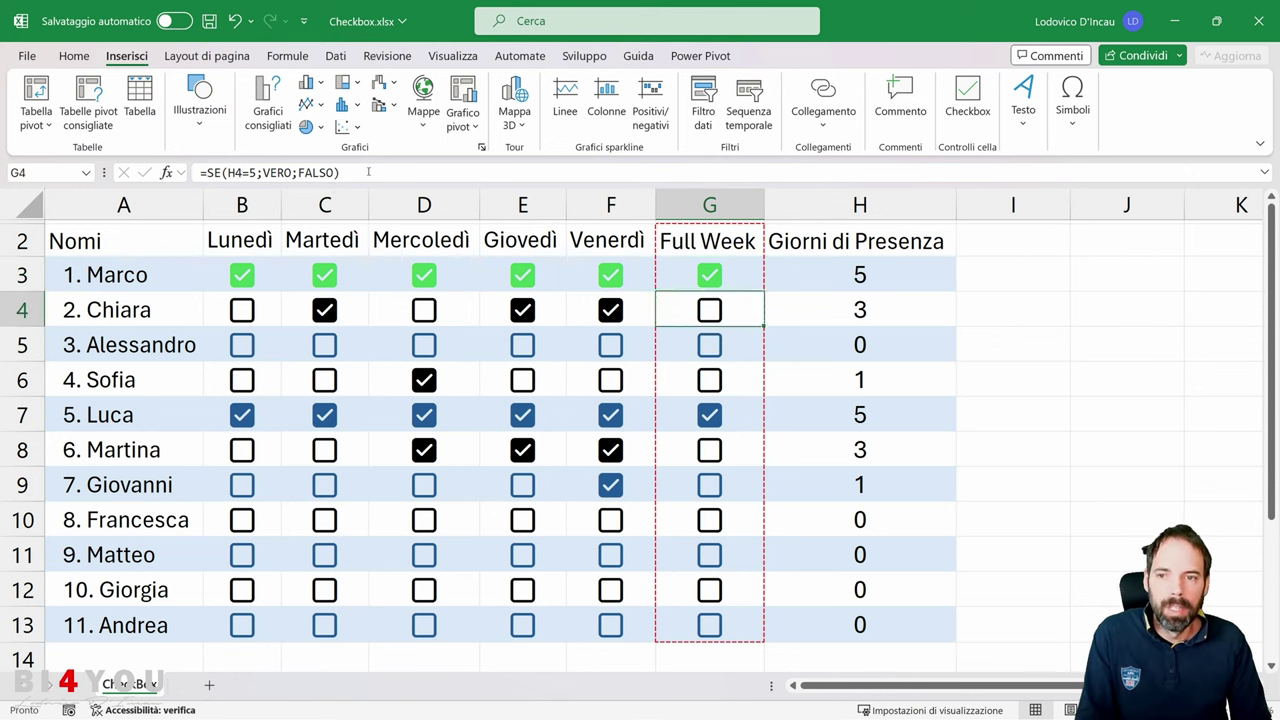
pyautogui.moveTo(342, 172); pyautogui.dragTo(198, 172)
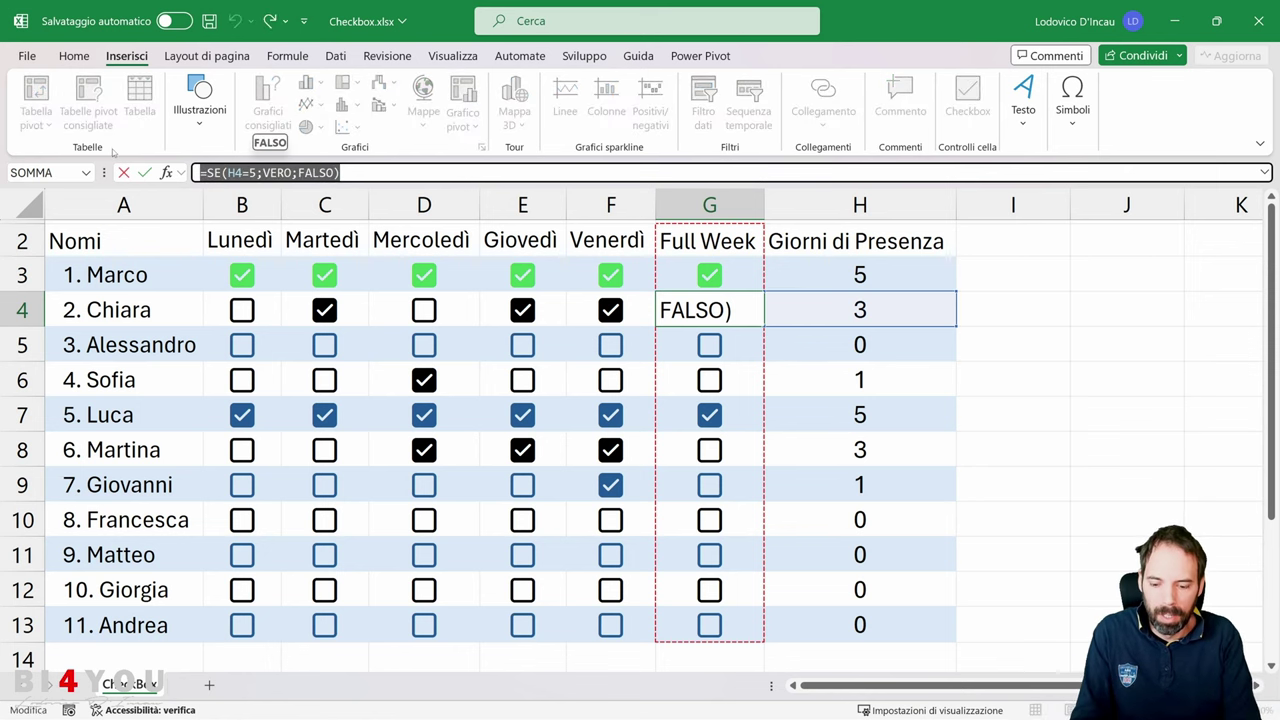
pyautogui.write('VERO')
pyautogui.press('Return')
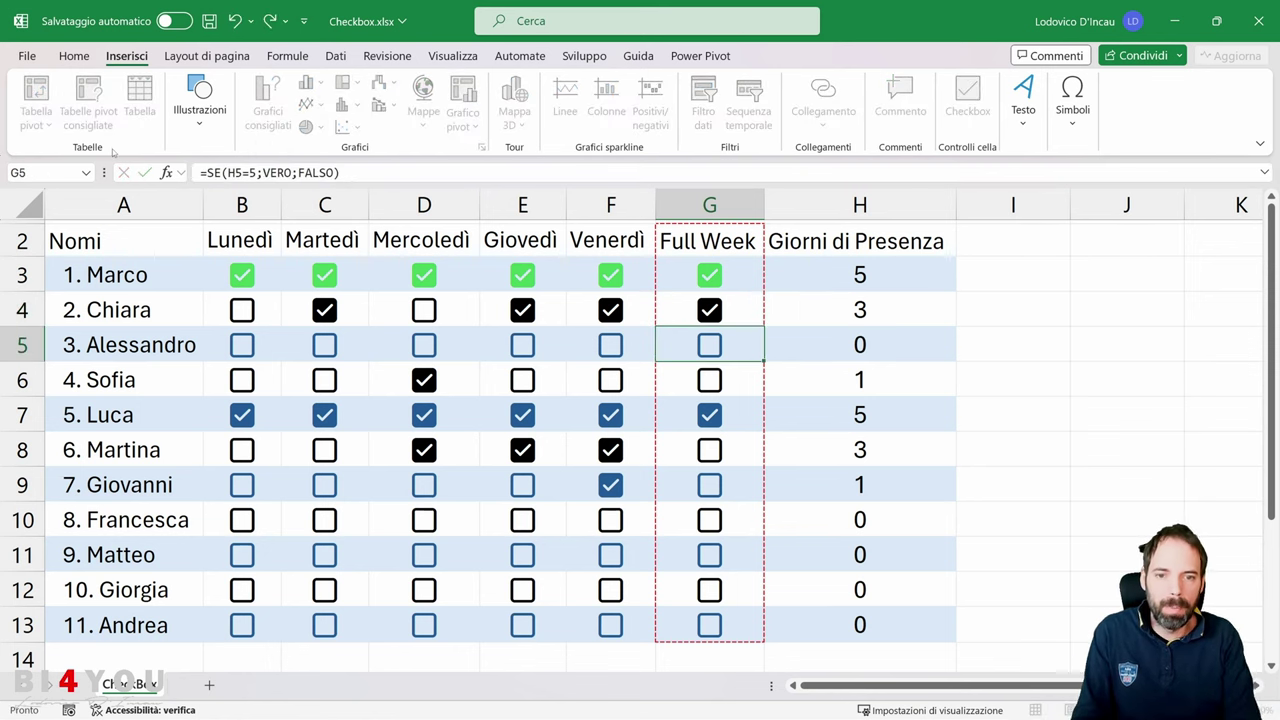
pyautogui.press('Up')
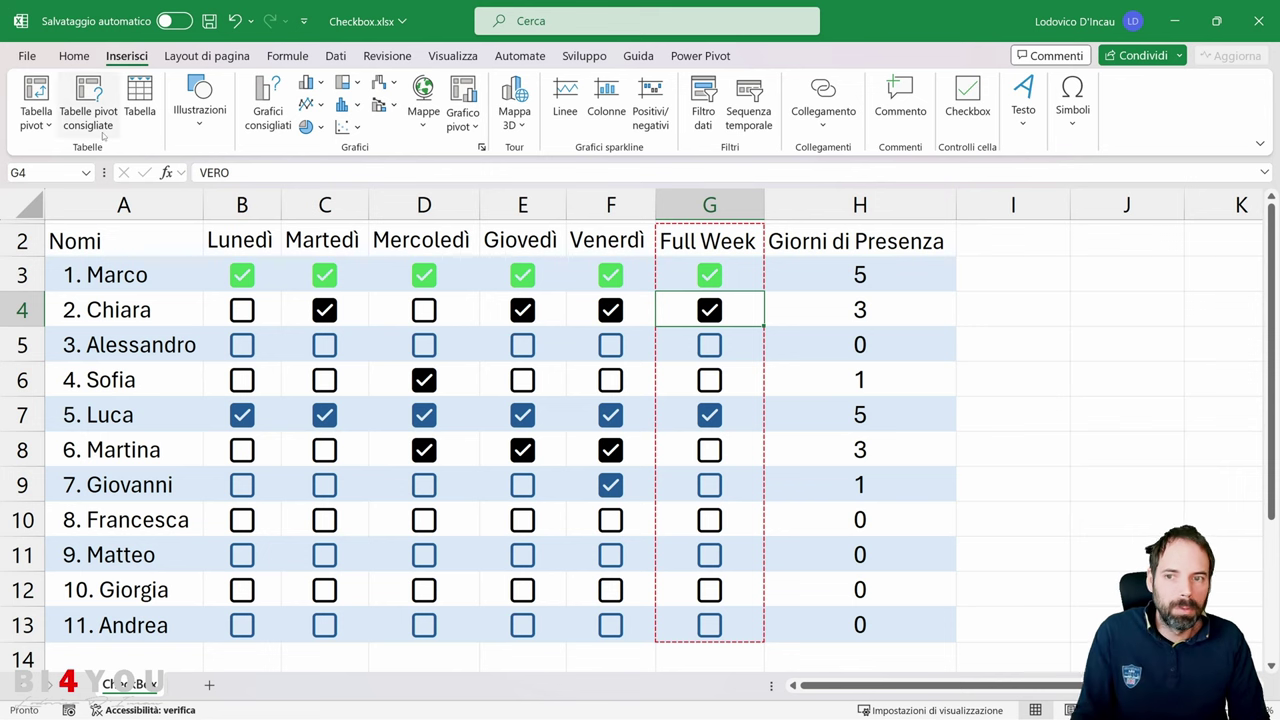
pyautogui.hotkey('ctrl', 'z')
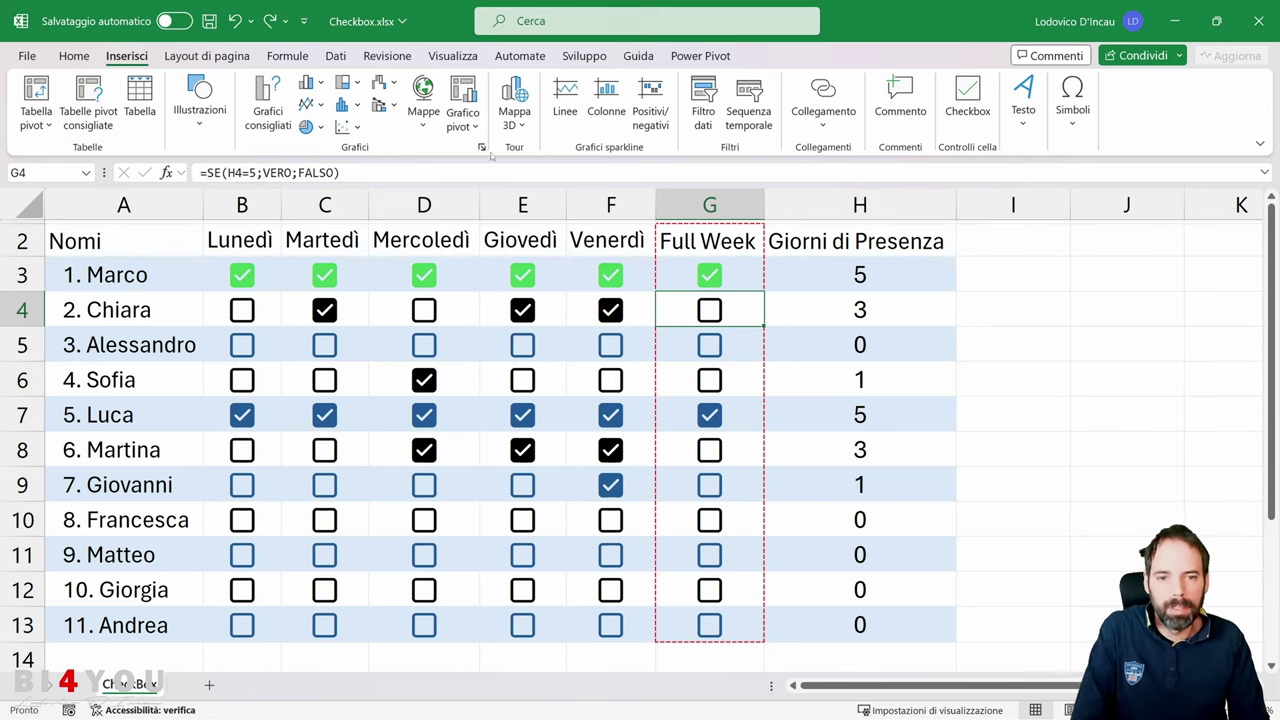
pyautogui.click(866, 265)
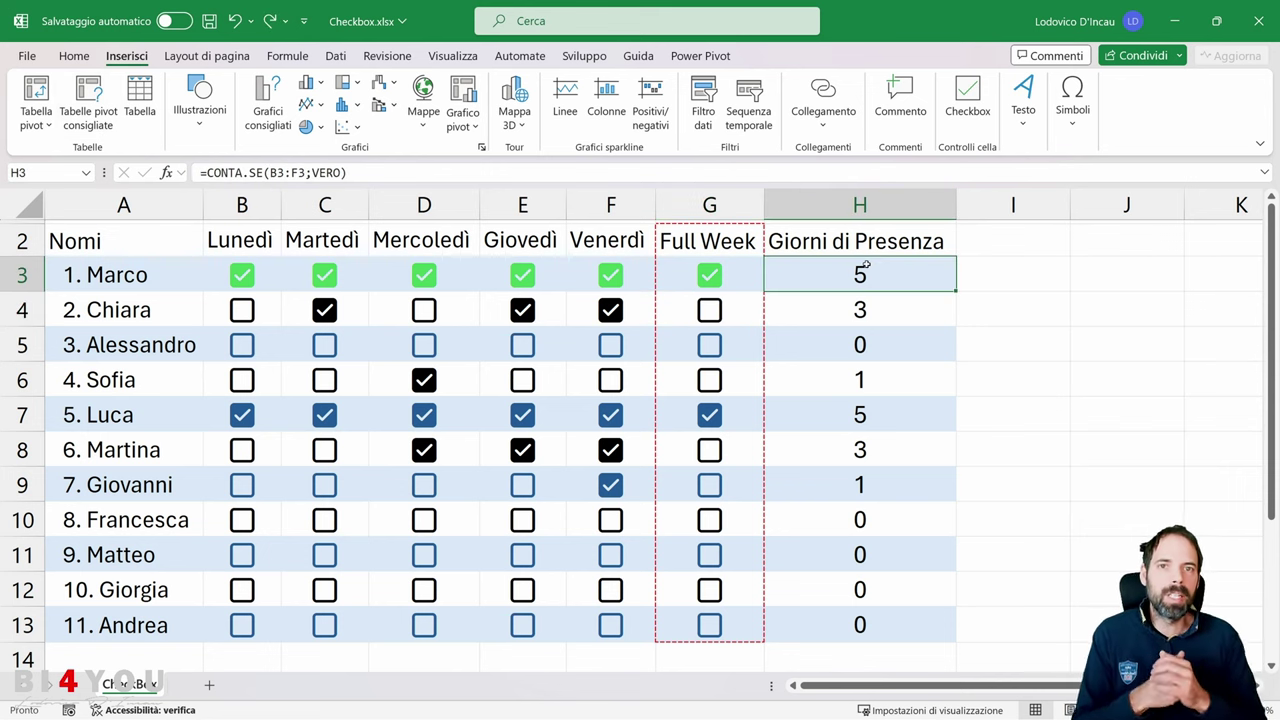